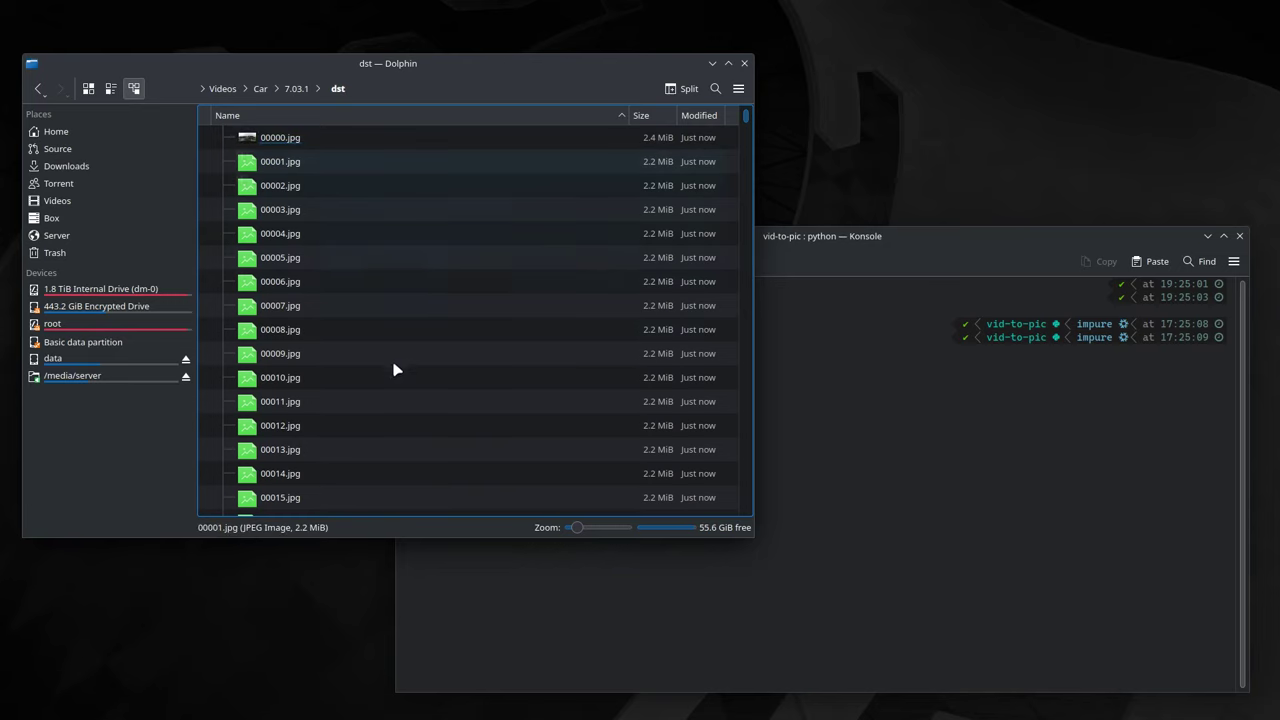
- Return to the 7.03.1 folder, launch Mapillary Uploader with mapillary.sh in a new terminal tab, and arrange the windows so the folder stays visible
scroll(340, 300, "down", 6)
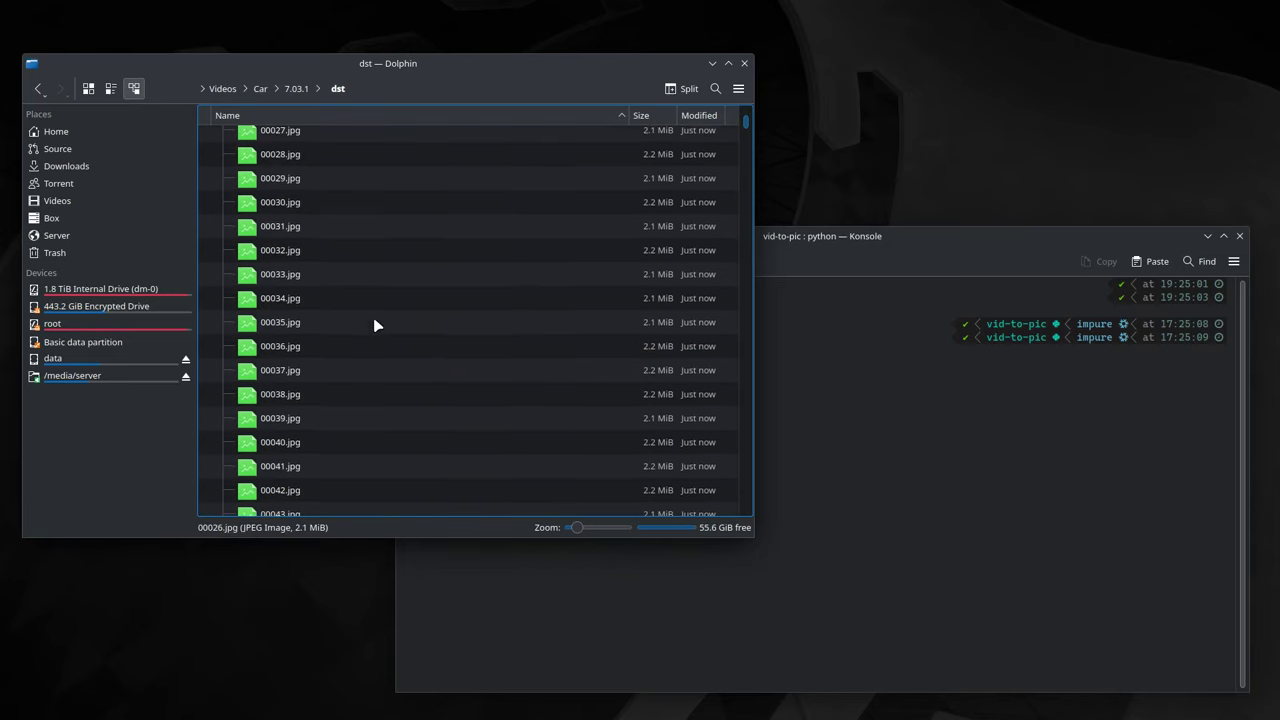
left_click(297, 88)
left_click(837, 514)
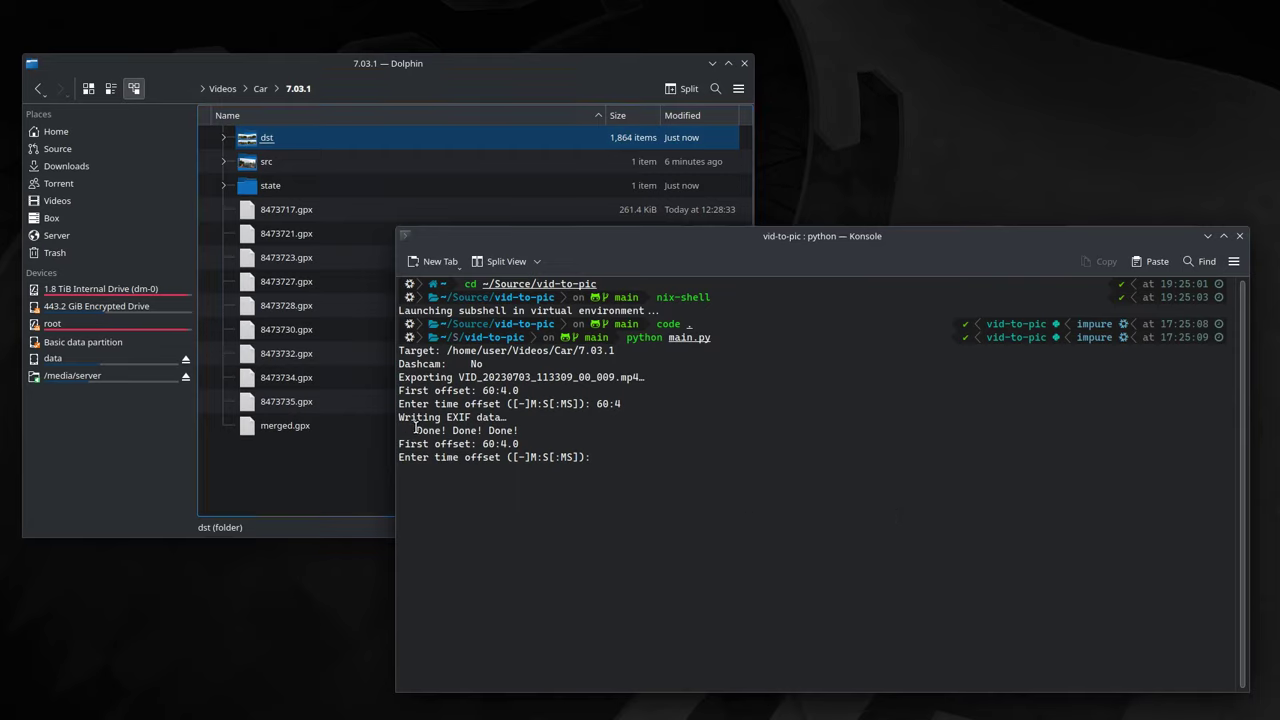
left_click(432, 261)
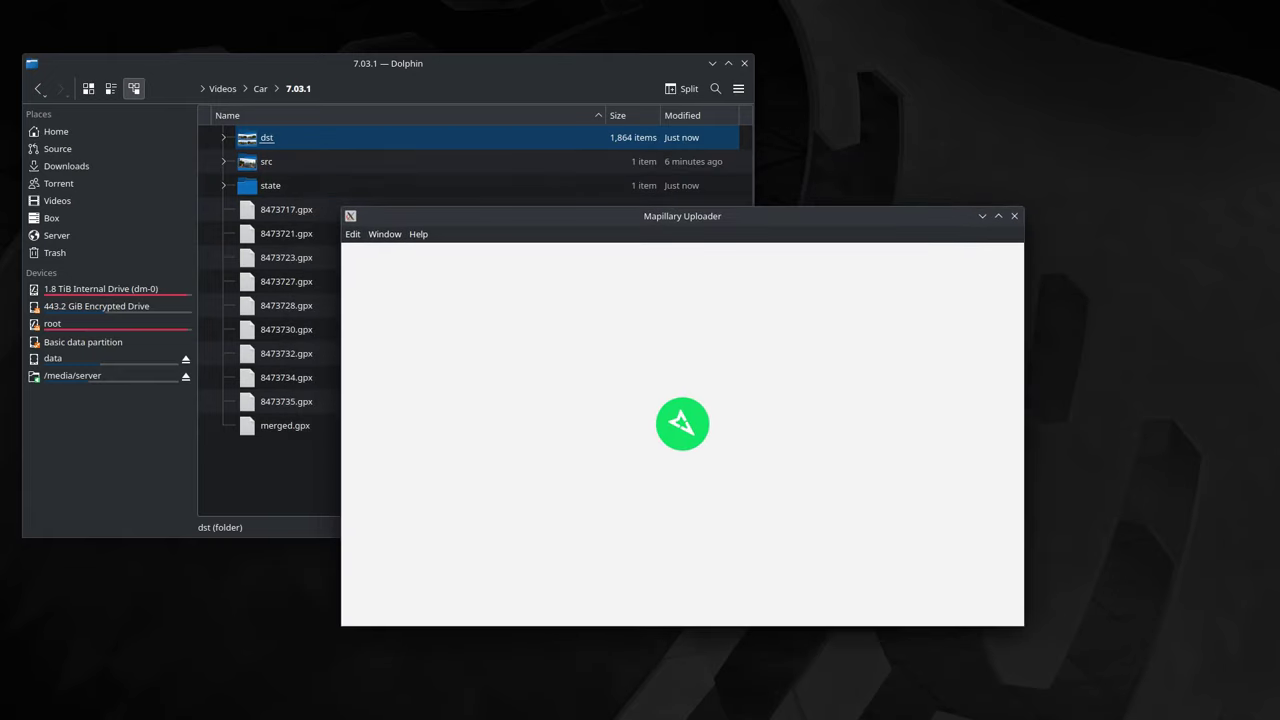
left_click_drag(1279, 226, 400, 268)
left_click_drag(733, 217, 873, 229)
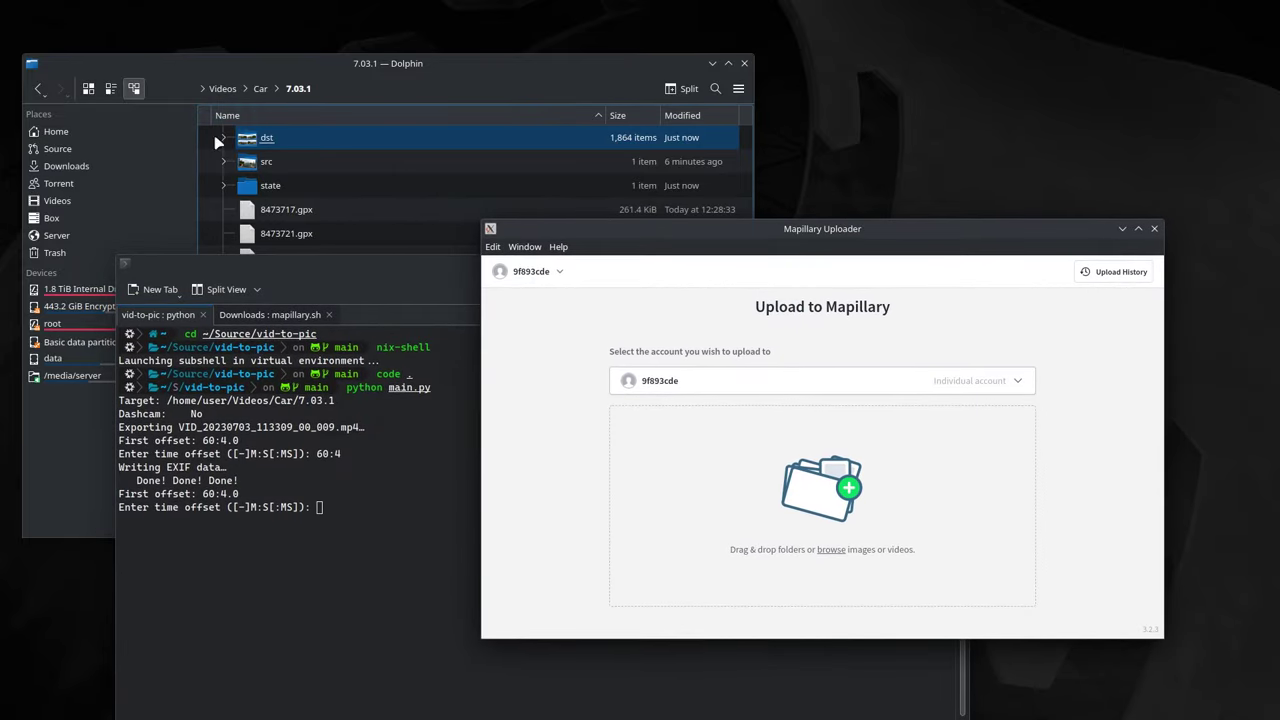
- Add the dst folder from 7.03.1 to the Mapillary upload and maximize the uploader window
left_click(275, 141)
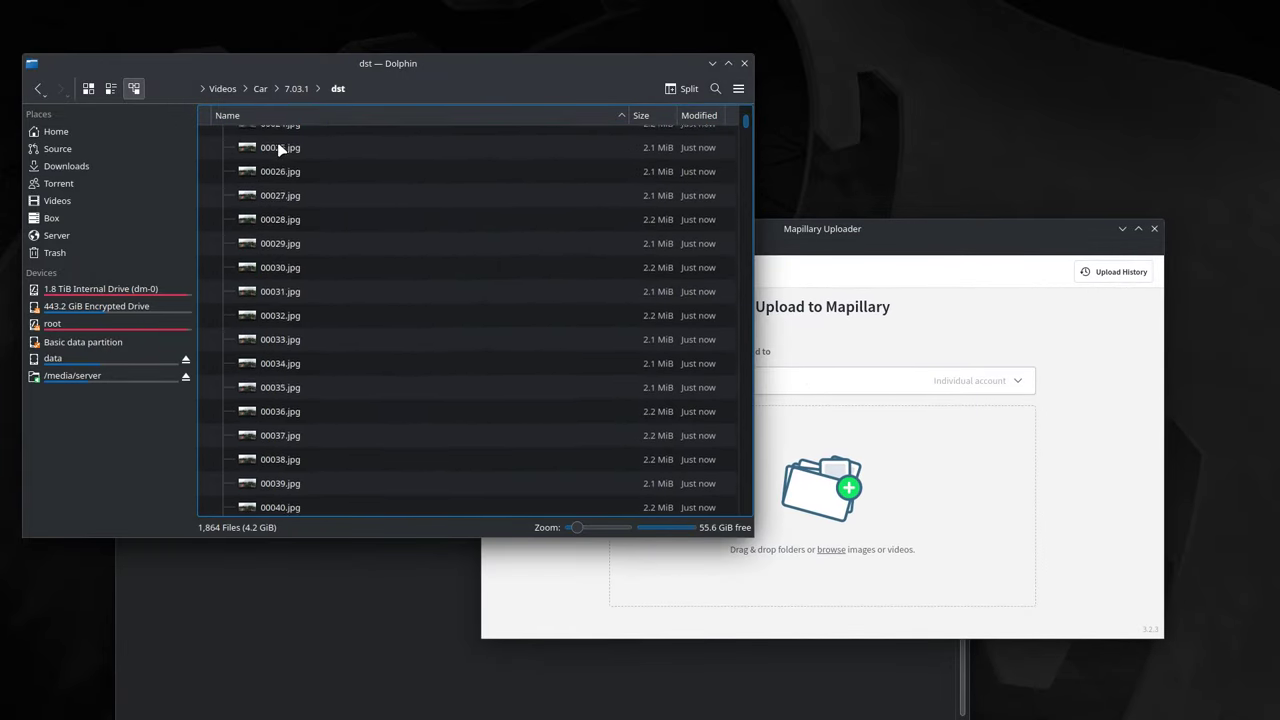
scroll(403, 271, "down", 1)
key("alt+Left")
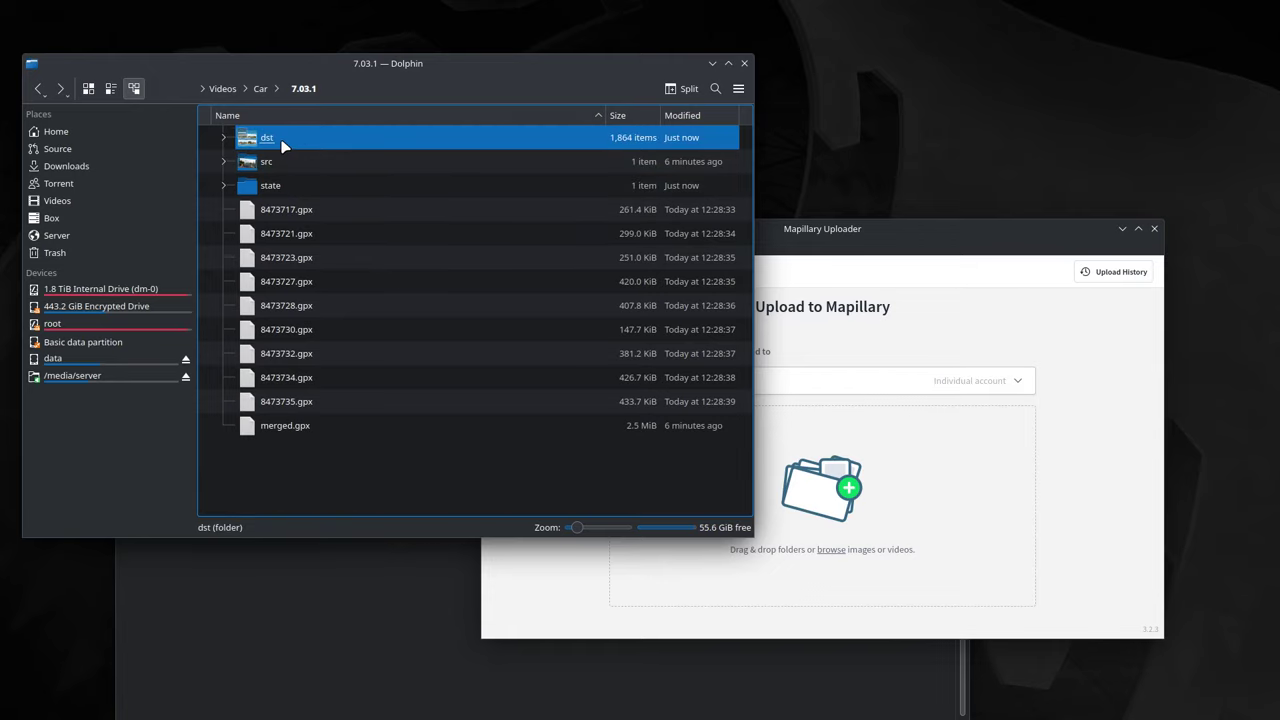
left_click_drag(278, 141, 971, 514)
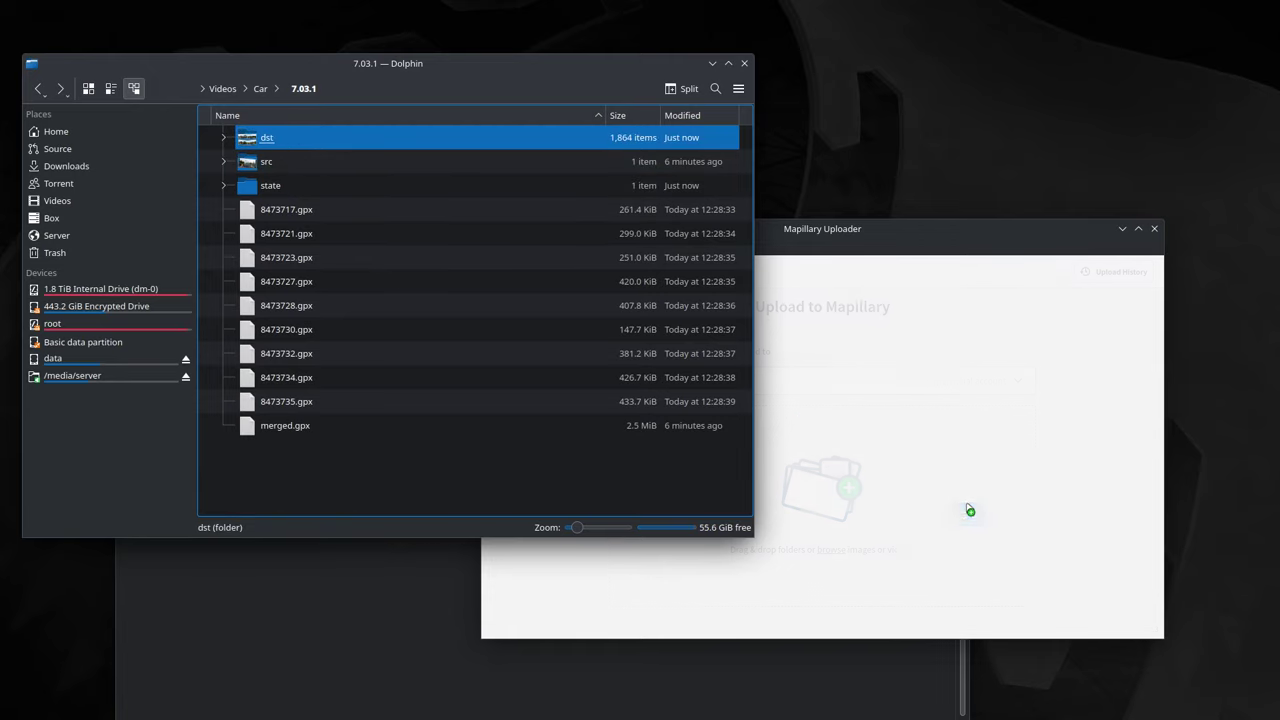
left_click_drag(877, 237, 893, 232)
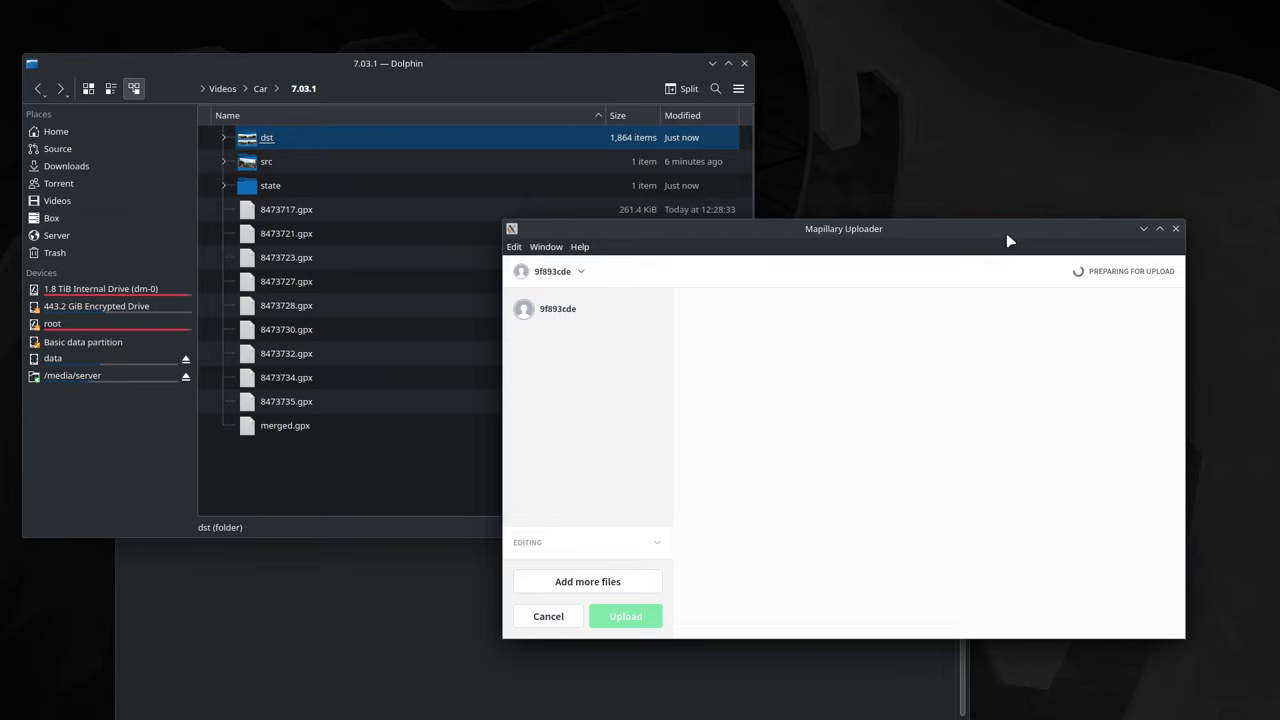
double_click(1006, 233)
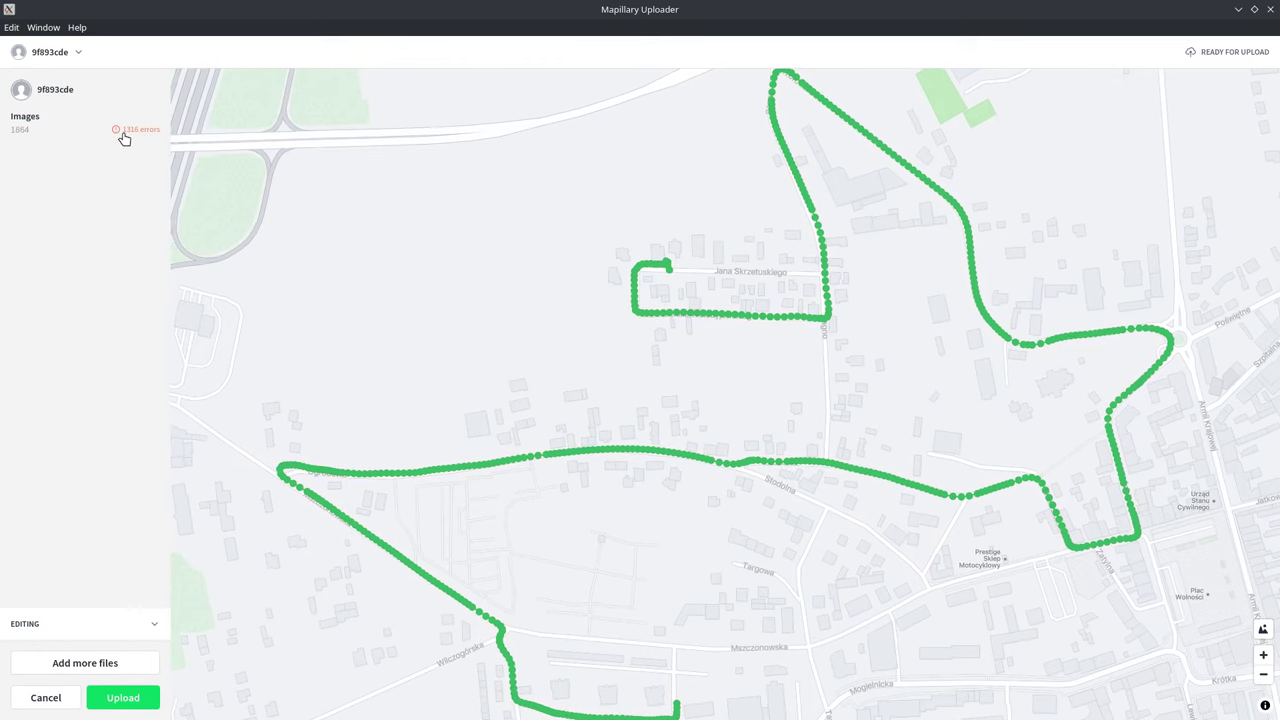
- Look through the exported images in the dst folder in Dolphin, and return to the maximized Mapillary Uploader
left_click_drag(478, 8, 1279, 190)
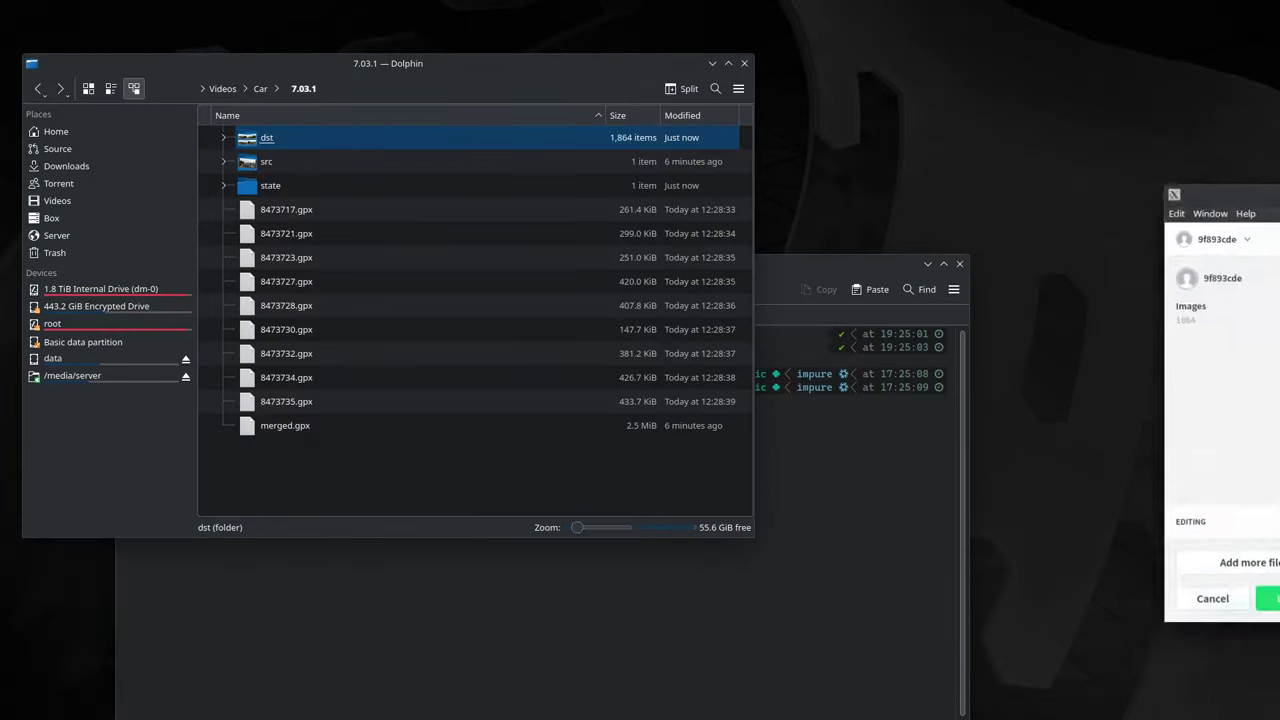
left_click(266, 139)
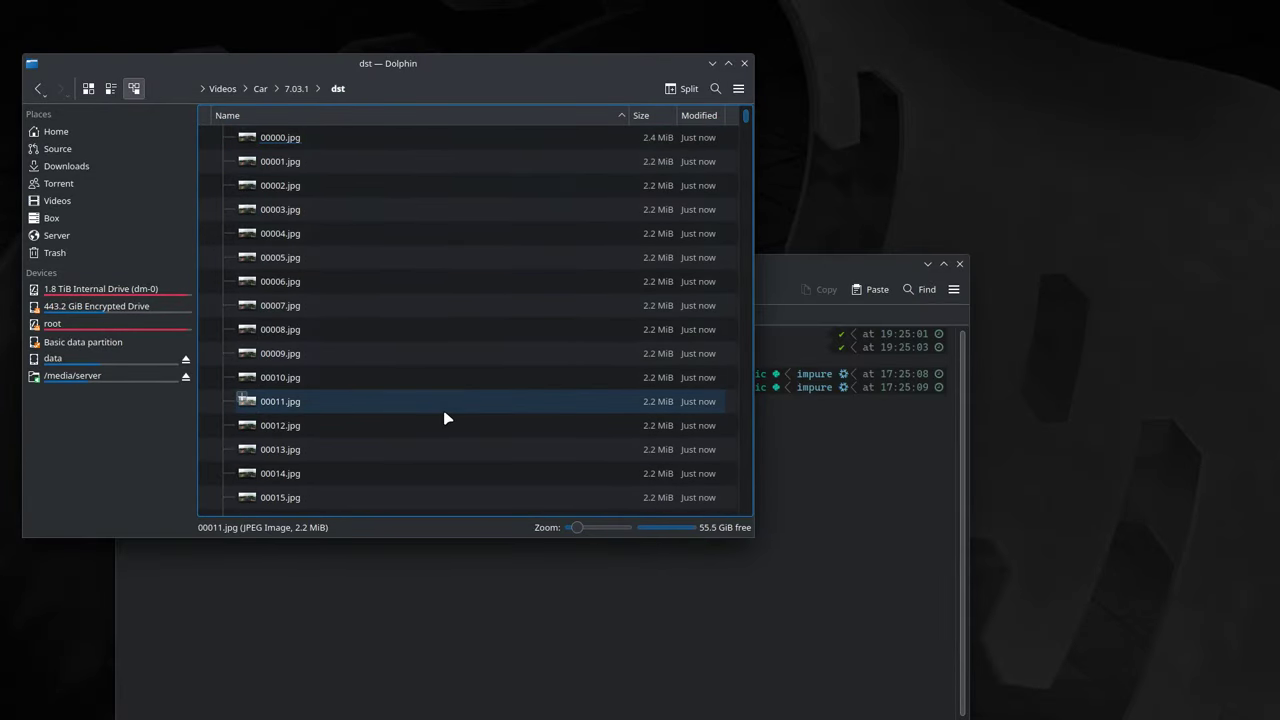
scroll(446, 417, "down", 15)
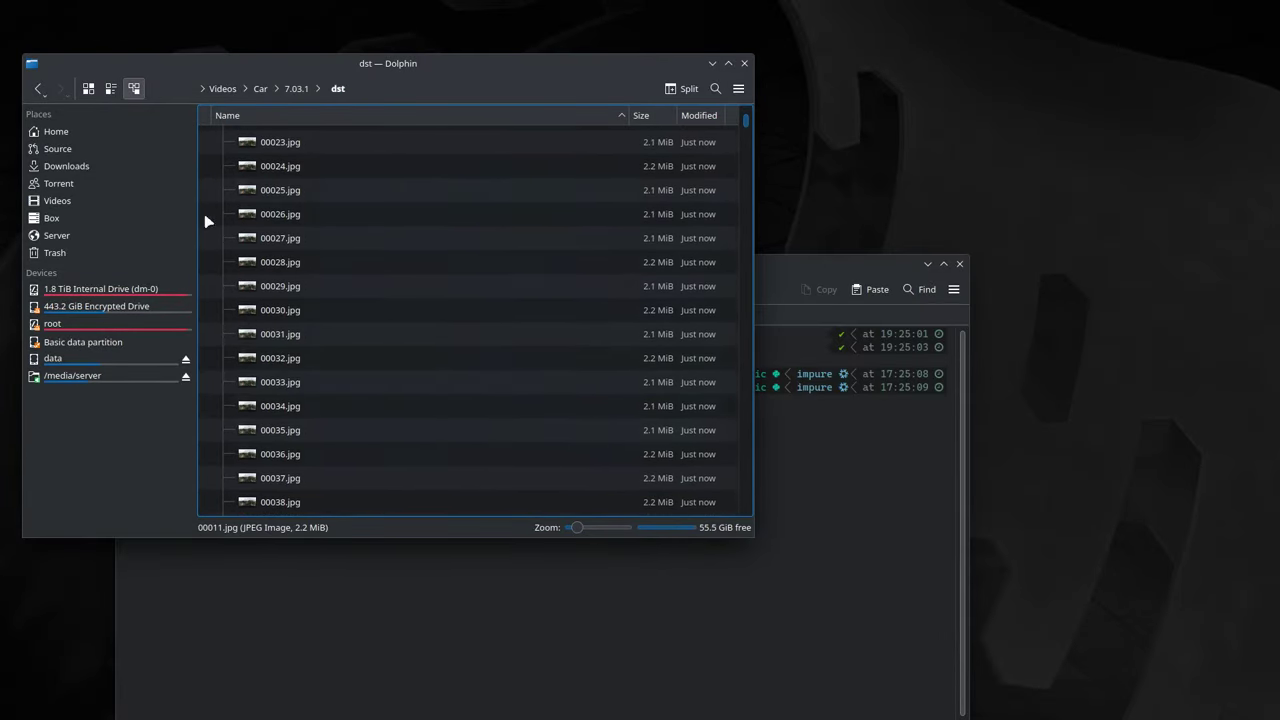
key("alt+Up")
key("alt+Tab")
left_click_drag(831, 209, 622, 213)
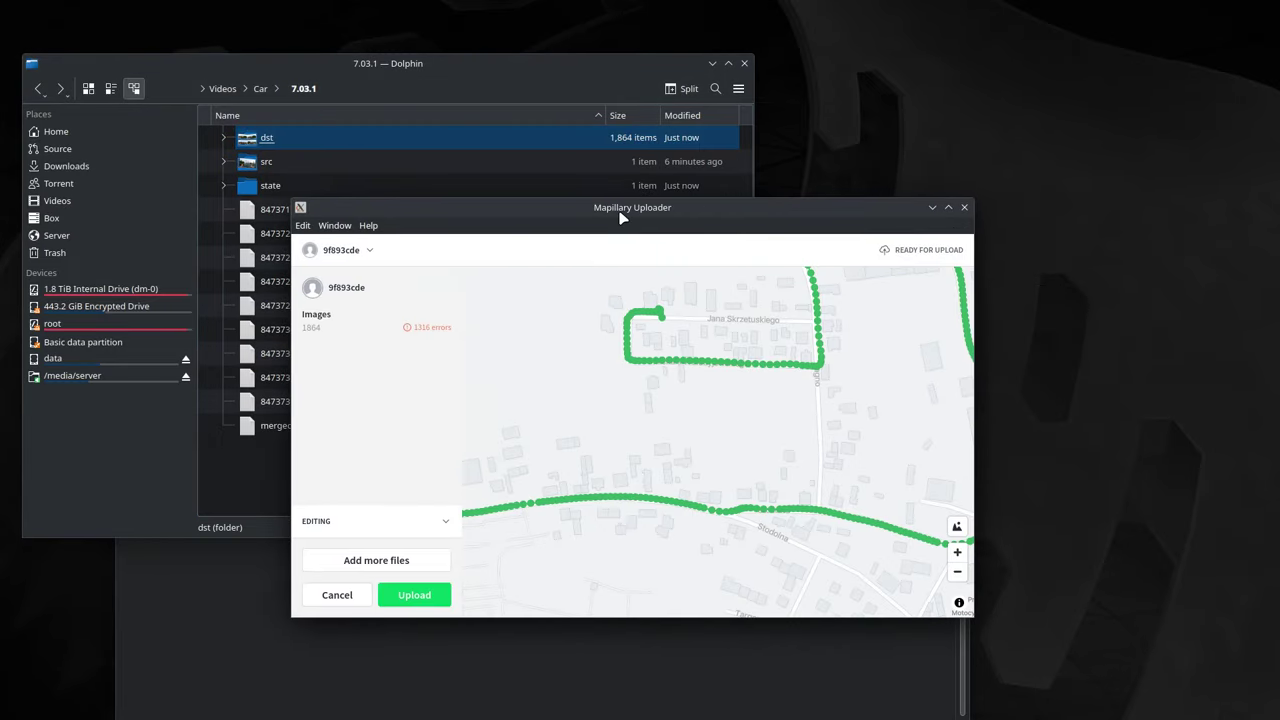
double_click(622, 213)
- Examine the end of the track near Jana Skrzetuskiego and the overall route on the upload map
scroll(651, 254, "up", 2)
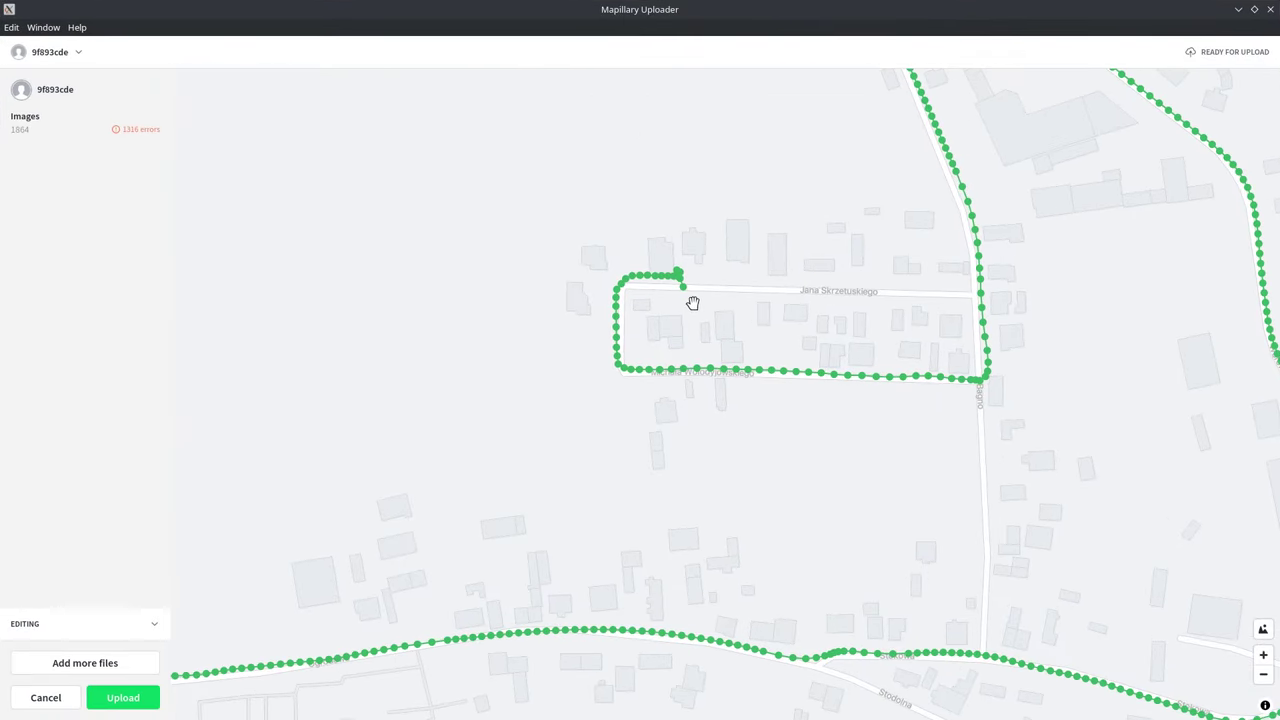
scroll(678, 274, "up", 8)
scroll(544, 350, "down", 4)
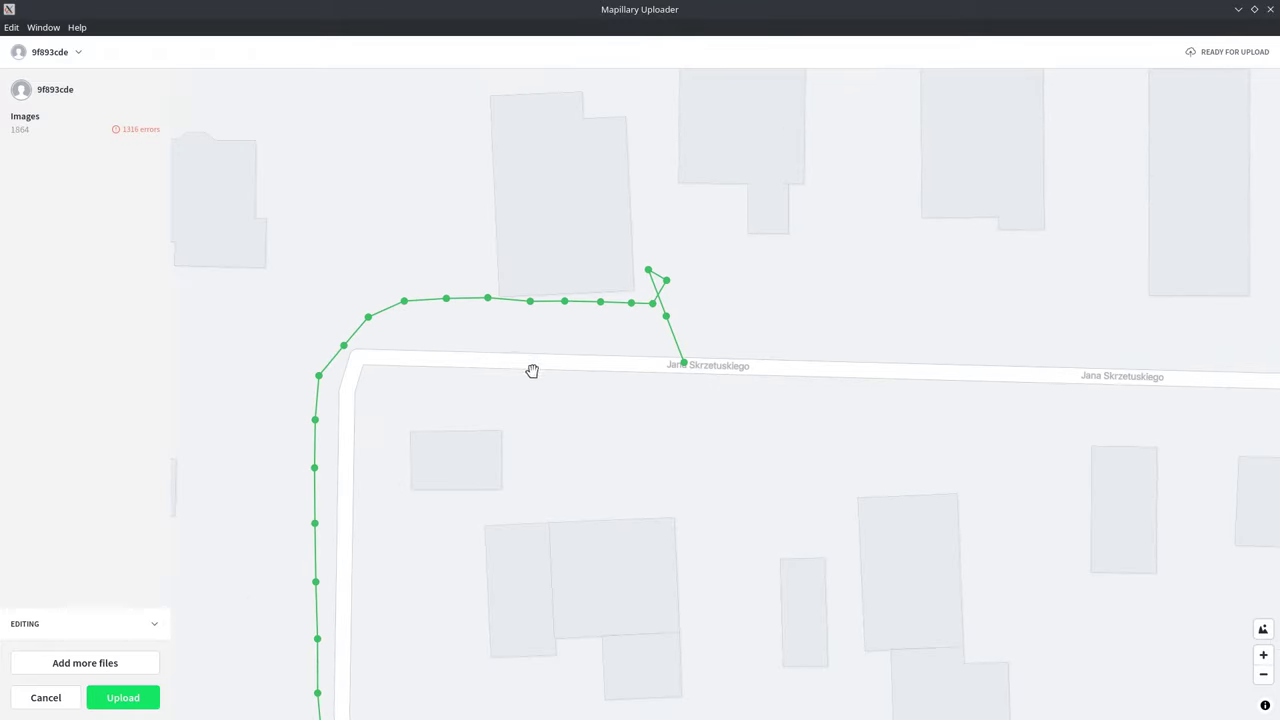
left_click_drag(542, 418, 506, 185)
scroll(520, 205, "down", 5)
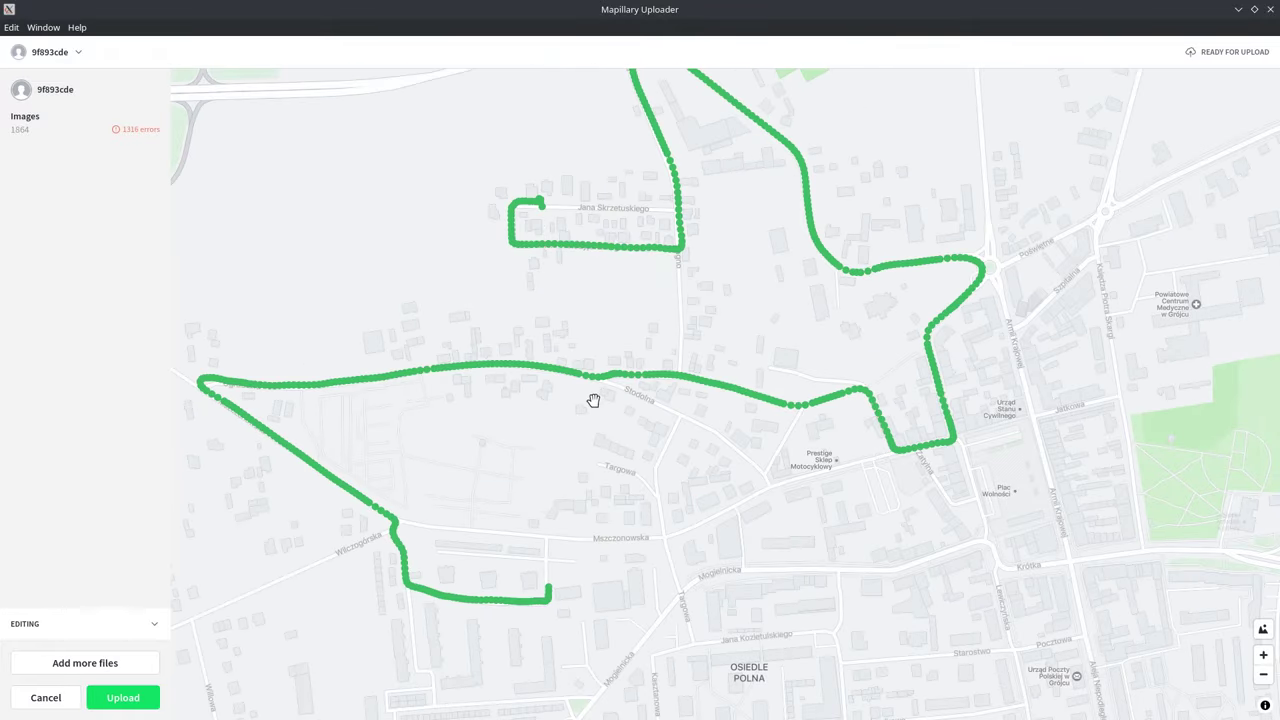
left_click_drag(597, 403, 784, 143)
left_click(829, 514)
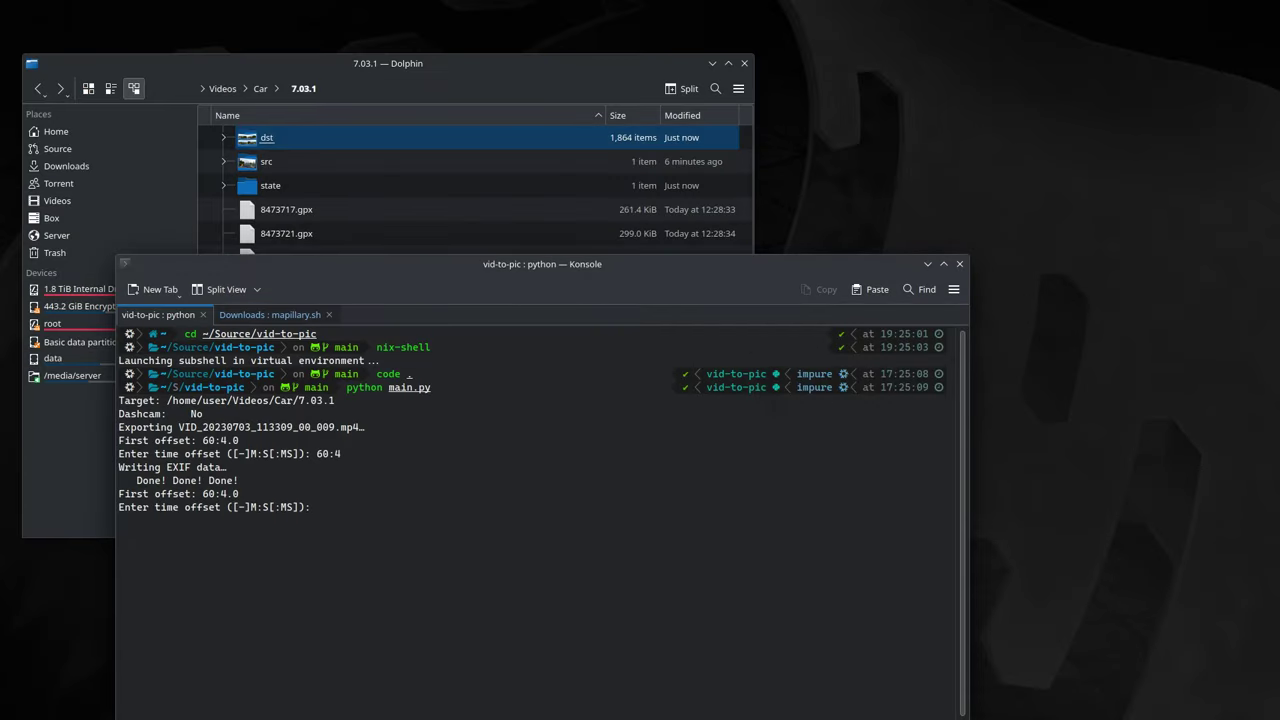
key("alt+Tab")
double_click(766, 165)
- Examine how the track points follow the streets around the Starostokowa and Mszczonowska corner
scroll(876, 345, "up", 5)
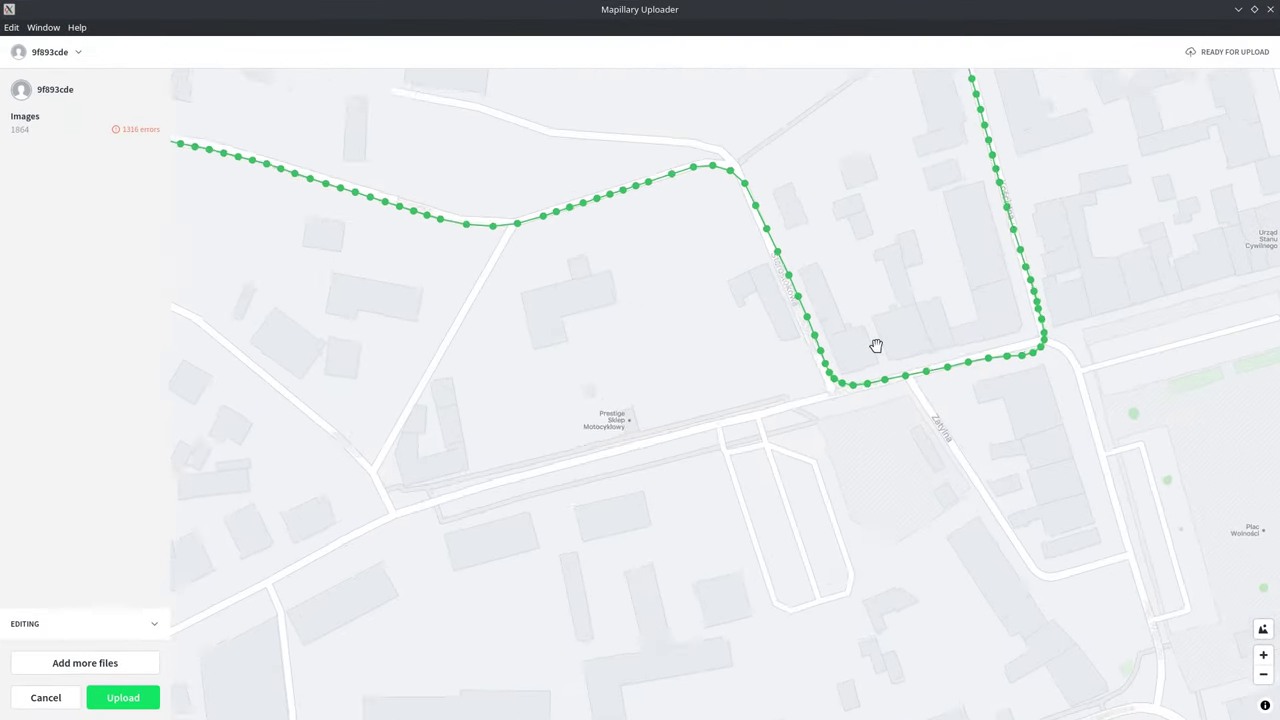
scroll(876, 345, "up", 2)
left_click_drag(877, 243, 871, 399)
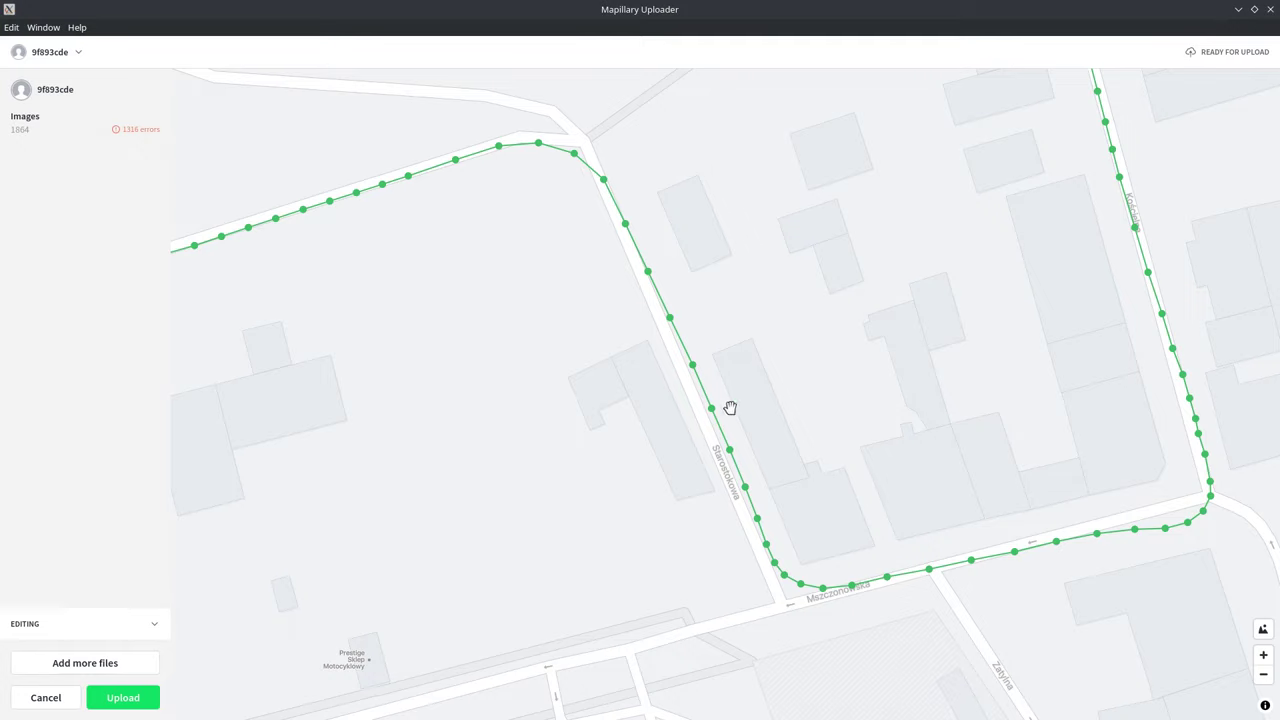
scroll(968, 640, "up", 1)
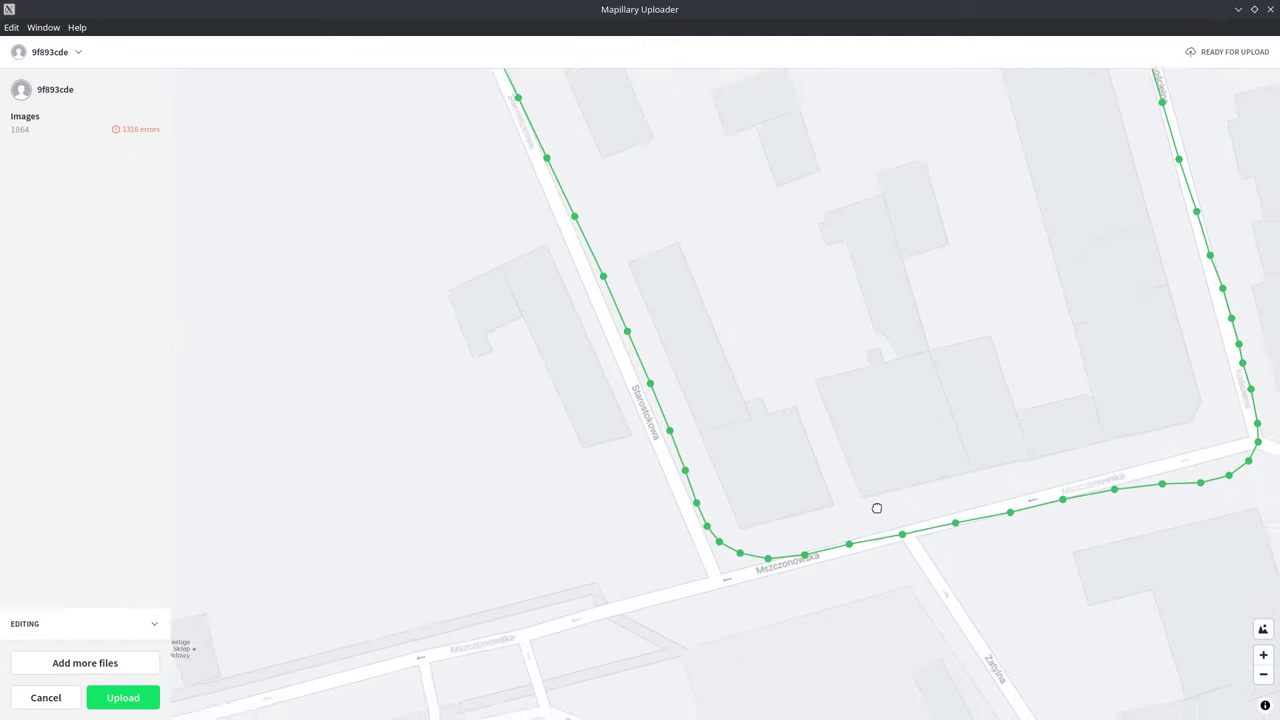
left_click_drag(877, 508, 777, 466)
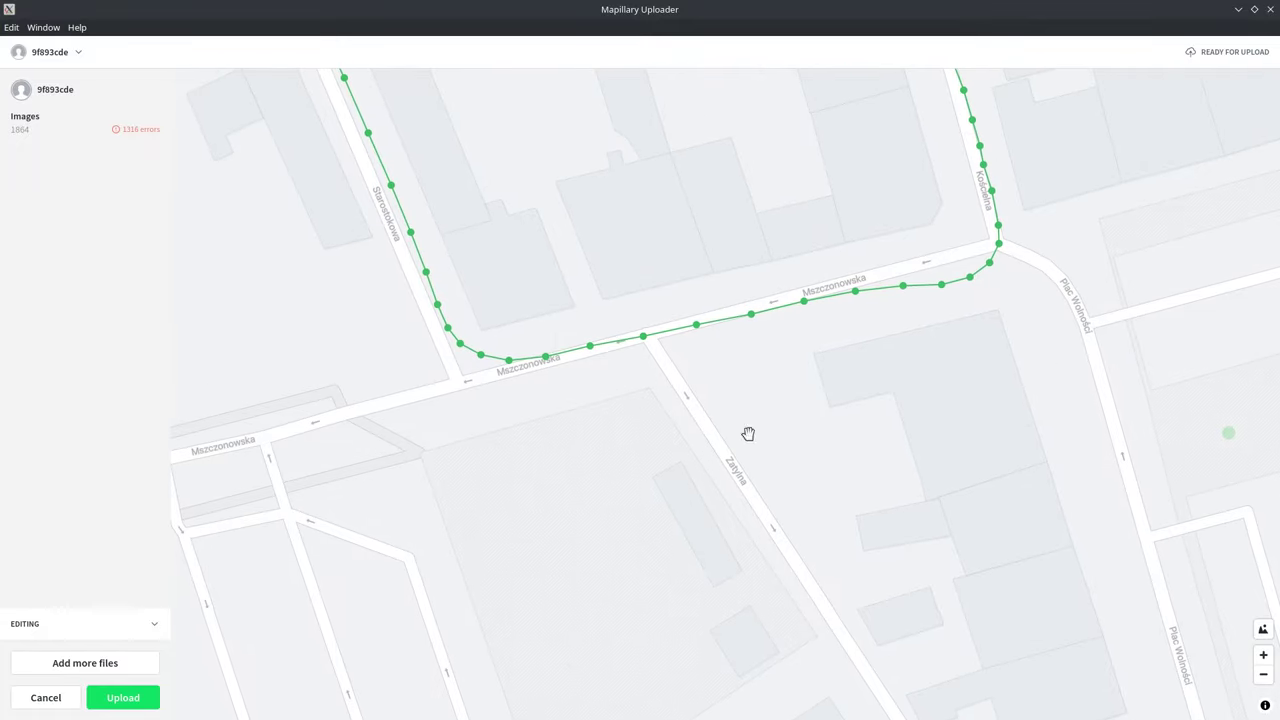
left_click_drag(891, 445, 846, 572)
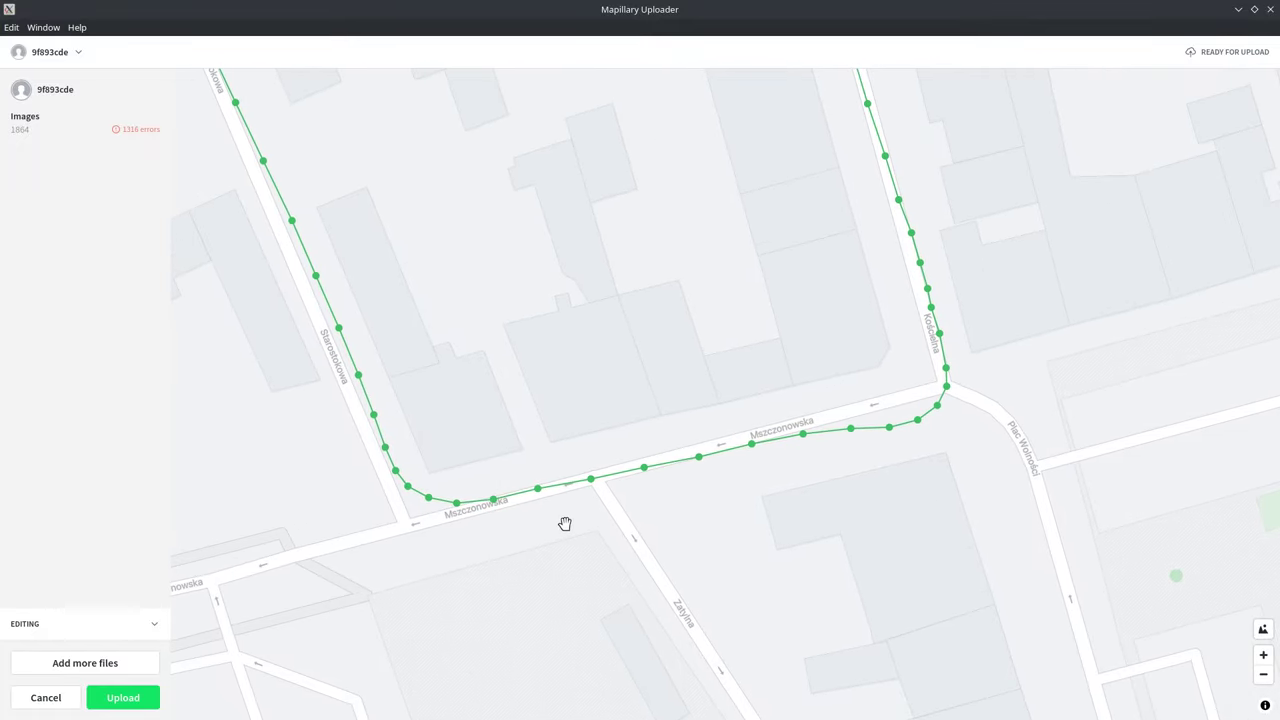
scroll(565, 524, "down", 1)
left_click_drag(523, 551, 766, 569)
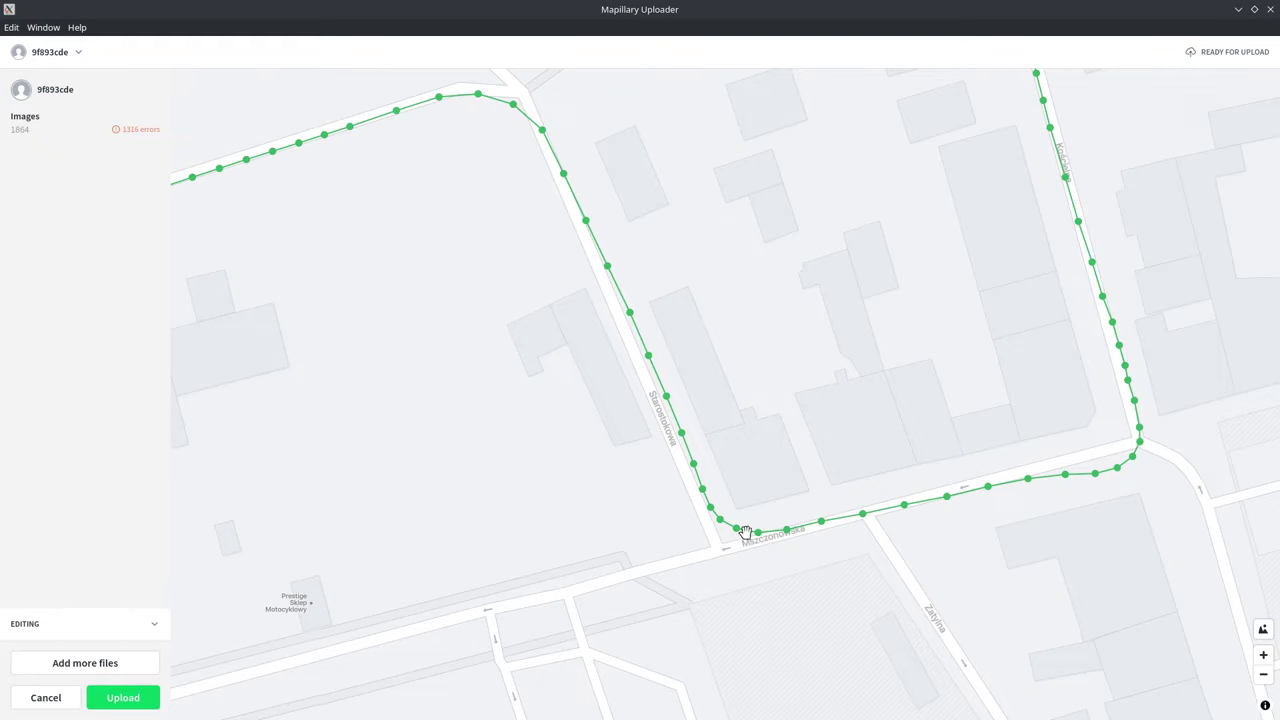
- Examine the alignment and spacing of the track points westward along Stokowa street
left_click_drag(488, 392, 866, 537)
scroll(880, 506, "down", 4)
left_click_drag(704, 546, 916, 515)
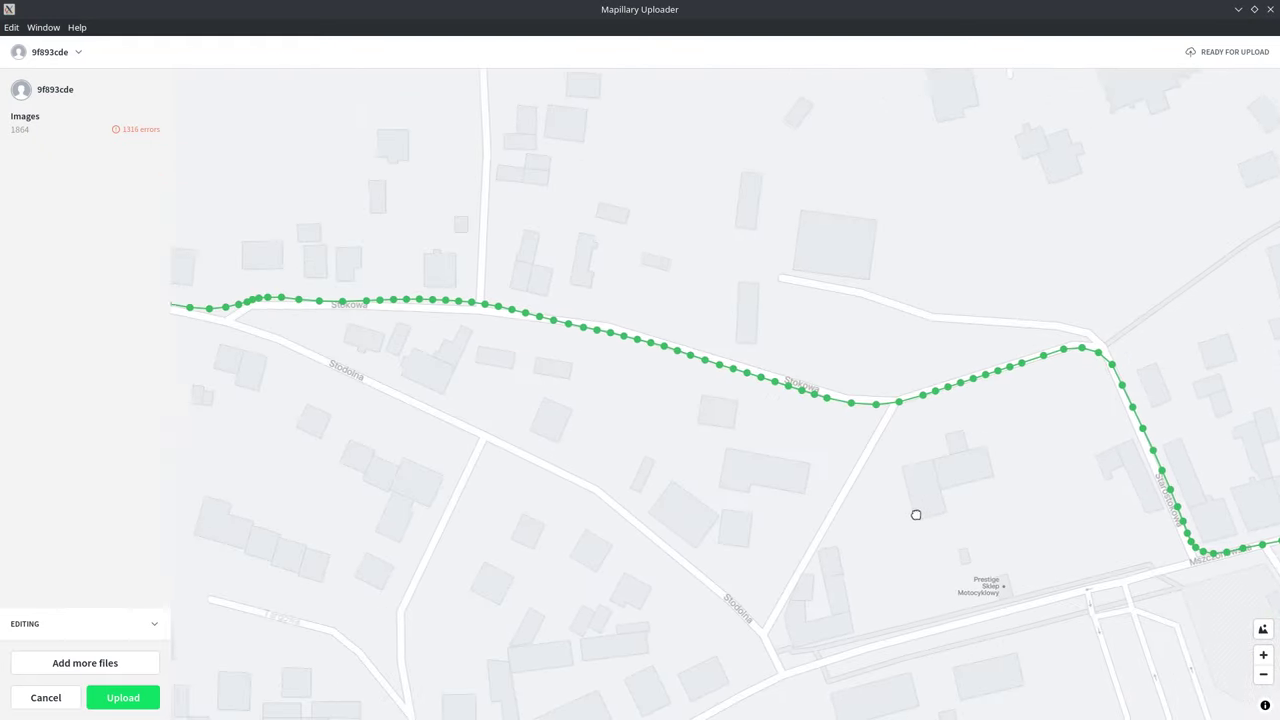
scroll(905, 420, "up", 2)
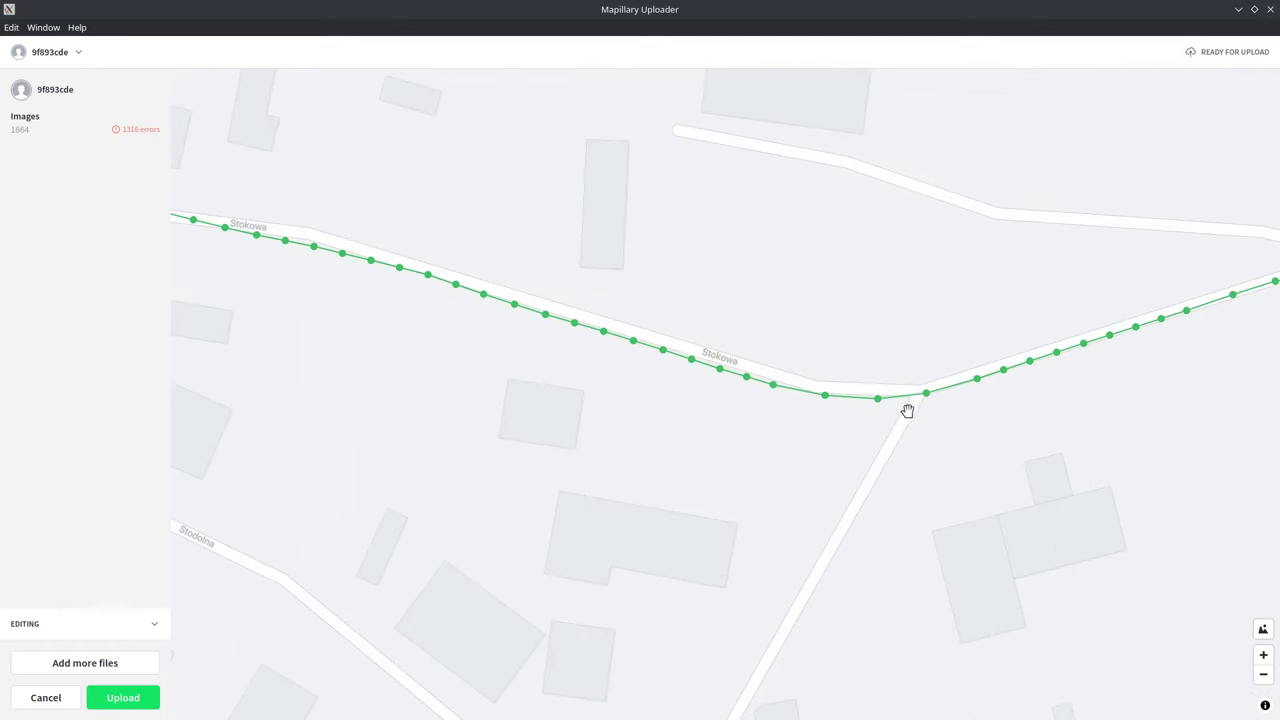
left_click_drag(800, 521, 1026, 527)
scroll(860, 411, "down", 2)
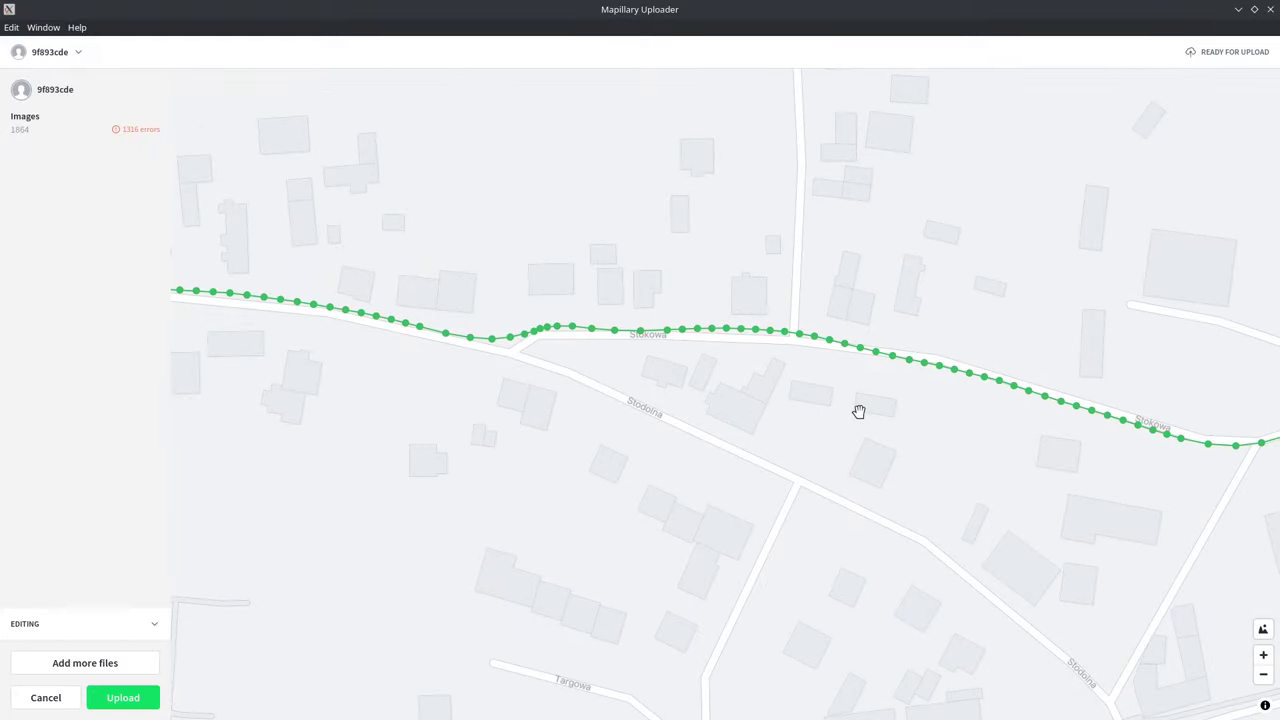
scroll(858, 411, "down", 1)
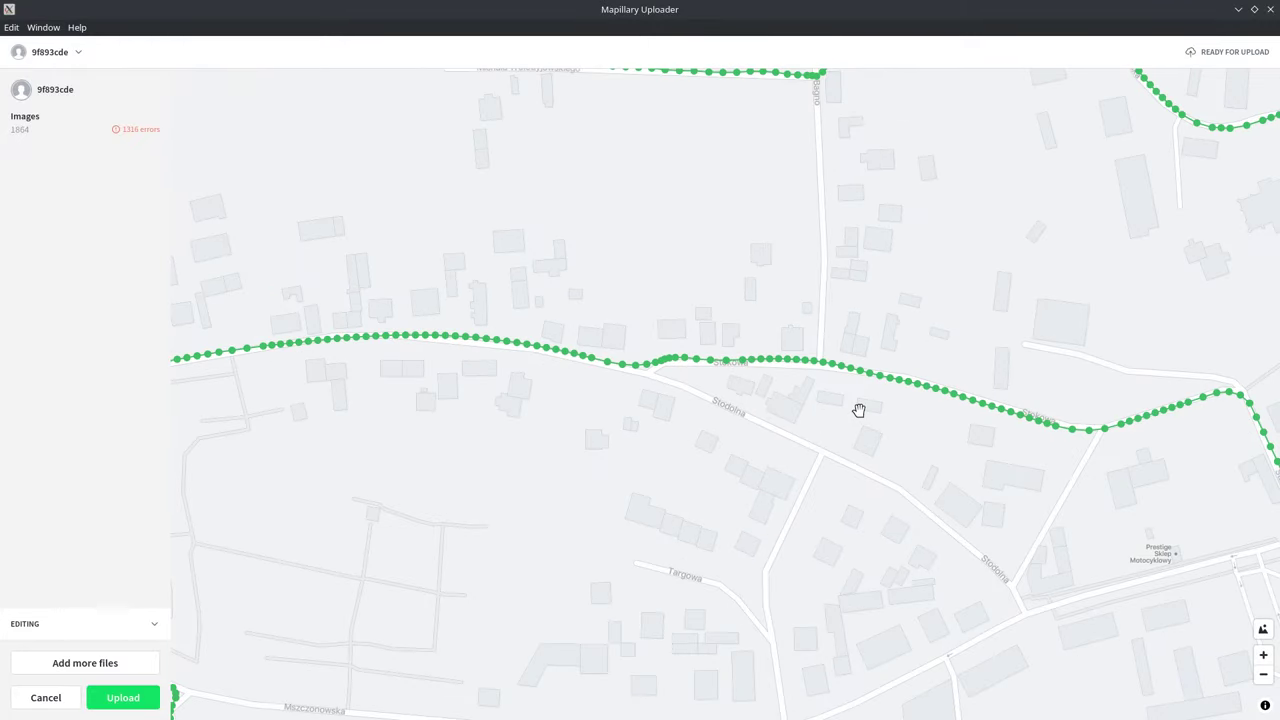
left_click_drag(623, 424, 936, 437)
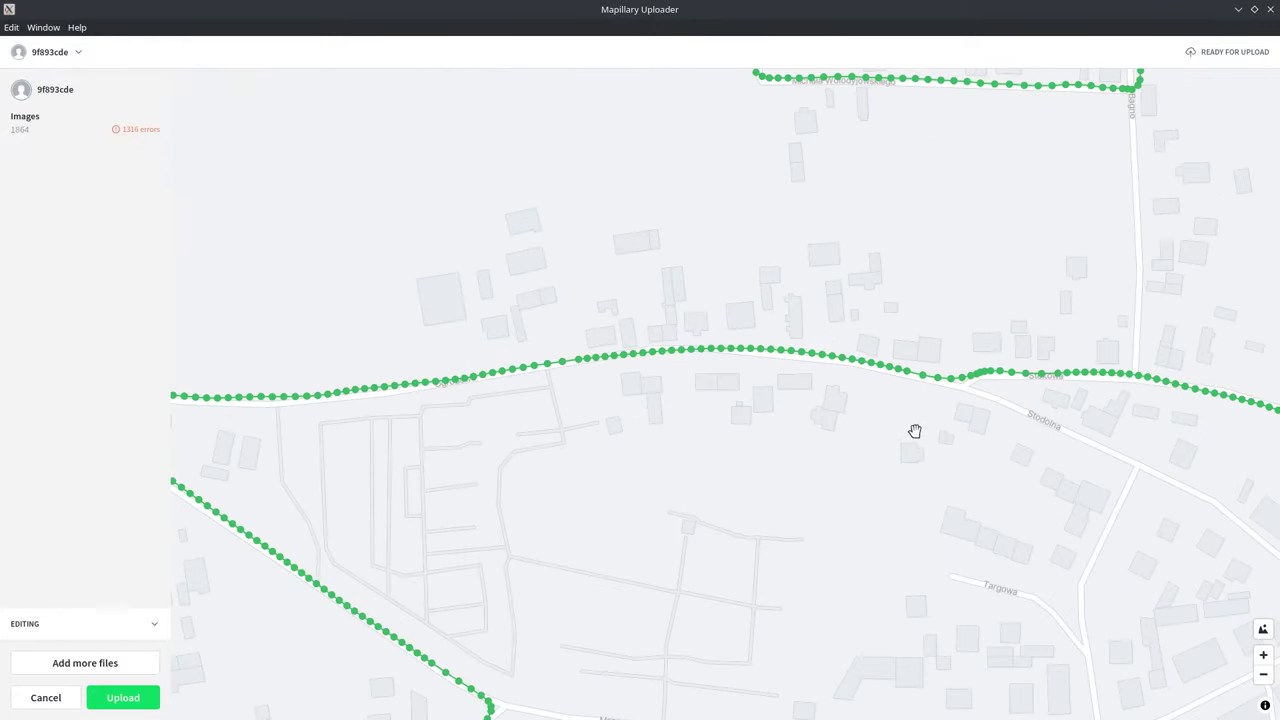
- Examine the remaining western and southern parts of the track, and return to an overview of the route
left_click_drag(688, 423, 1068, 362)
left_click_drag(994, 566, 915, 260)
scroll(779, 475, "up", 2)
scroll(779, 475, "up", 2)
left_click_drag(974, 469, 730, 393)
scroll(847, 498, "down", 3)
scroll(847, 498, "down", 3)
left_click_drag(1004, 377, 645, 543)
left_click_drag(854, 331, 854, 418)
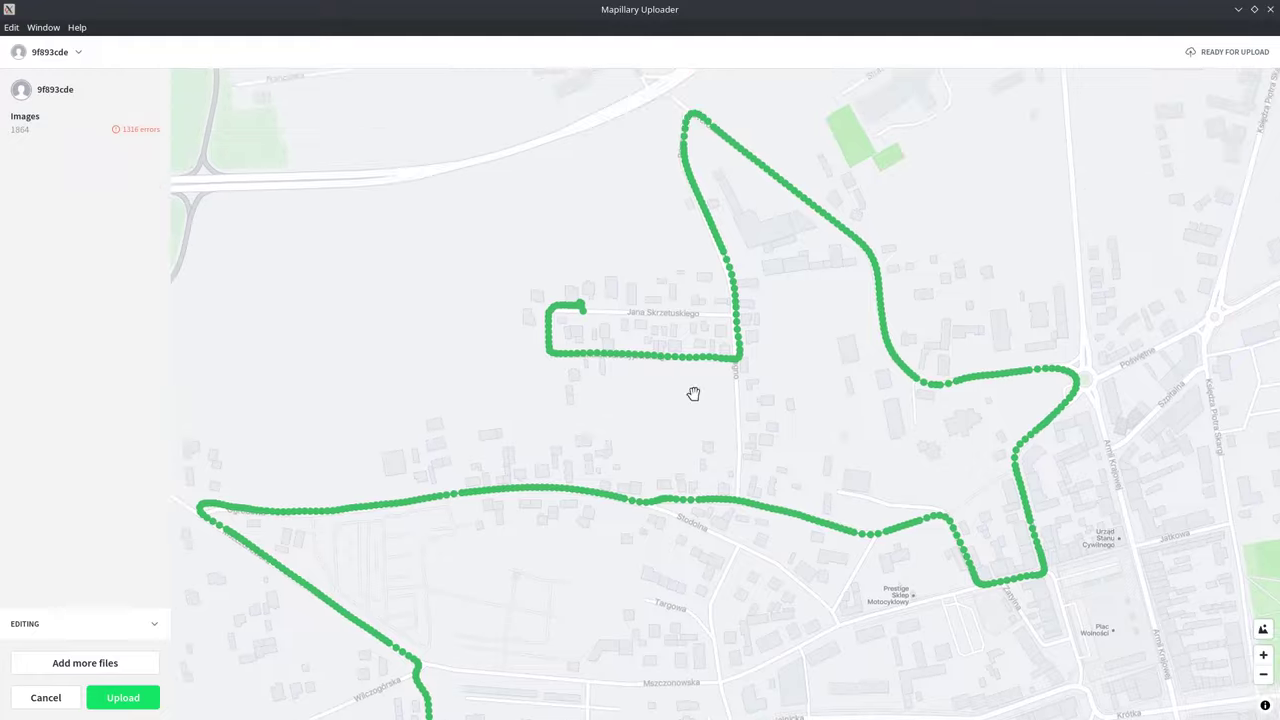
- Open an image on Michala Wolodyjowskiego just west of the Bagno junction and enlarge the Image Viewer
scroll(720, 367, "up", 5)
scroll(877, 231, "up", 1)
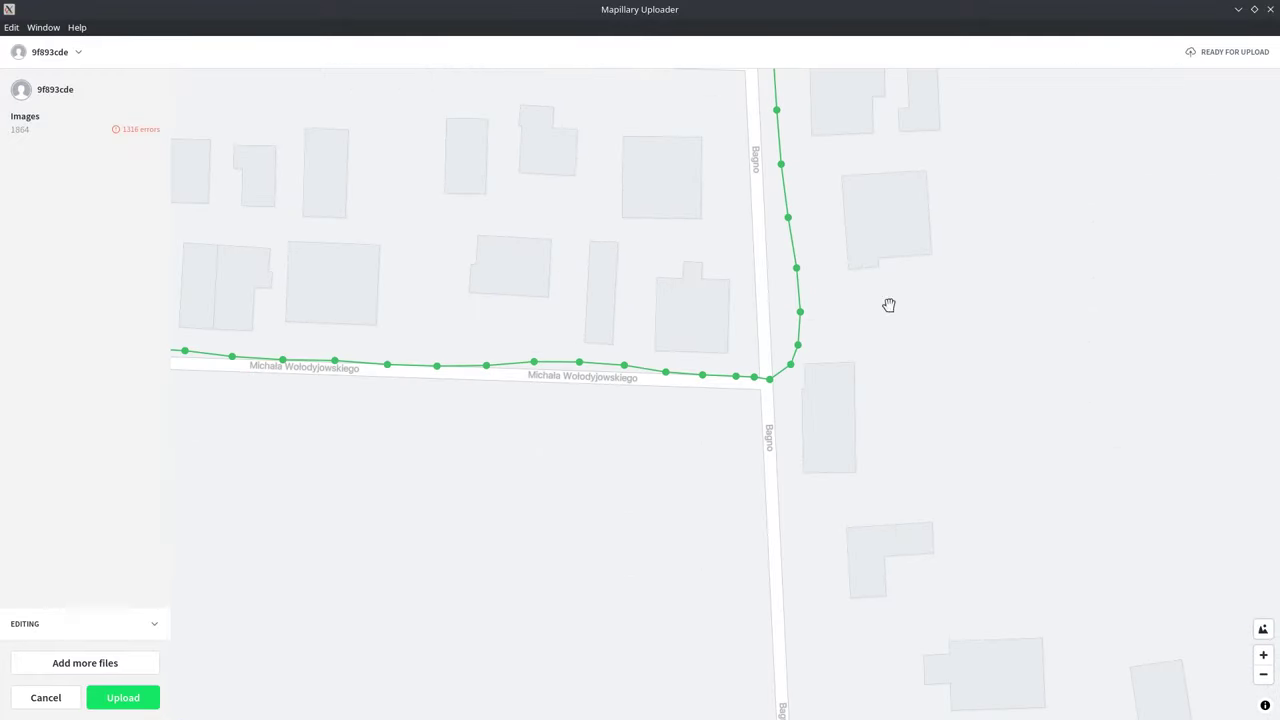
left_click(702, 378)
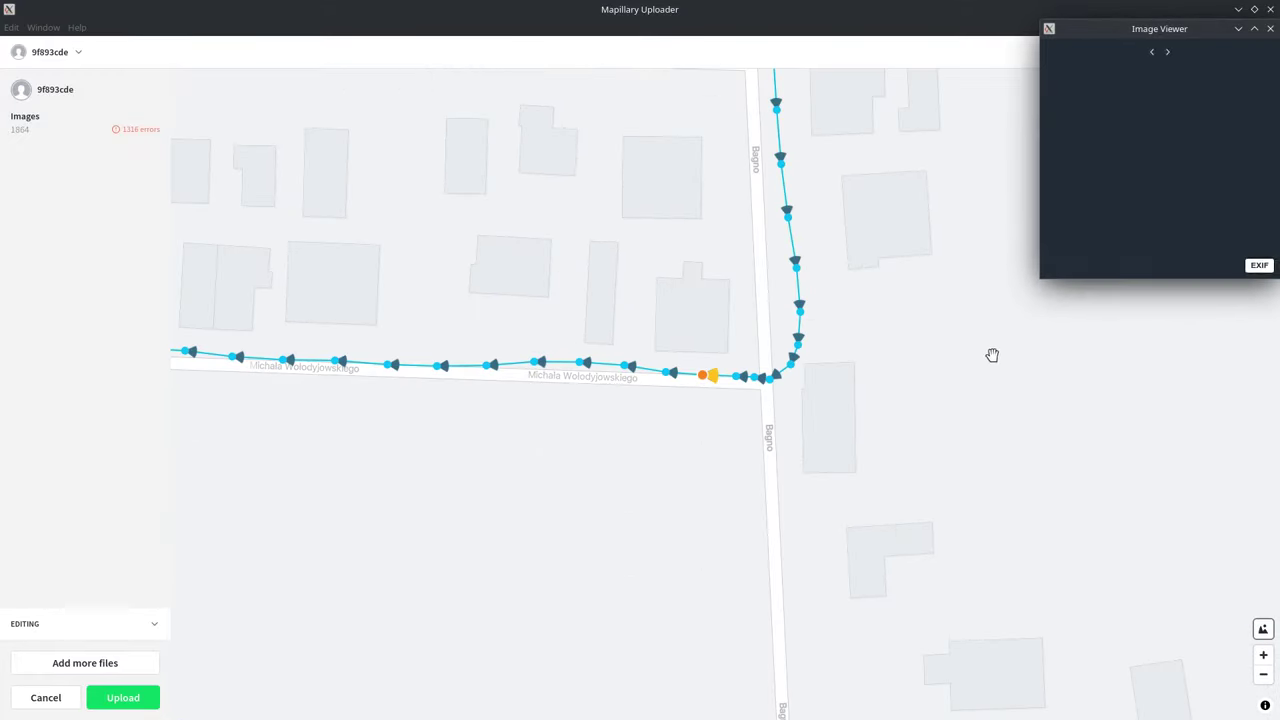
left_click_drag(1050, 279, 742, 359)
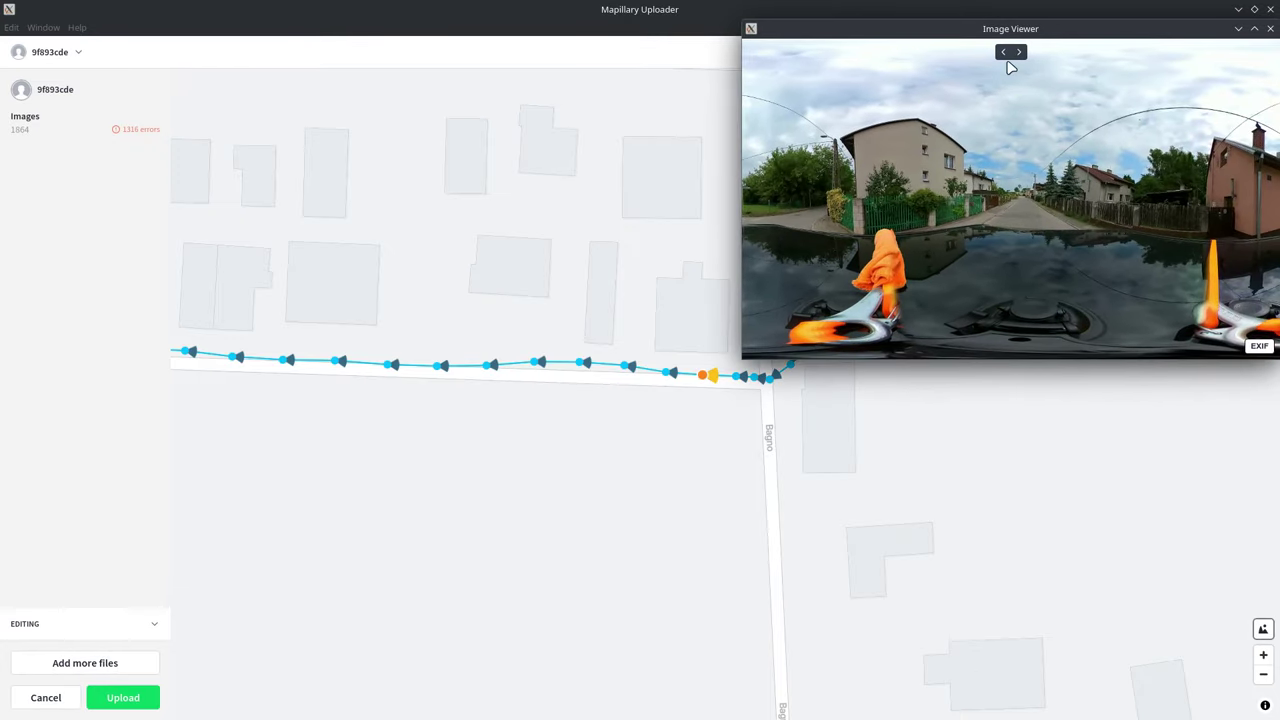
- Step through consecutive images westward along Michala Wolodyjowskiego to check their positions, and enlarge the Image Viewer further
left_click(1006, 54)
left_click(1006, 54)
left_click(1008, 54)
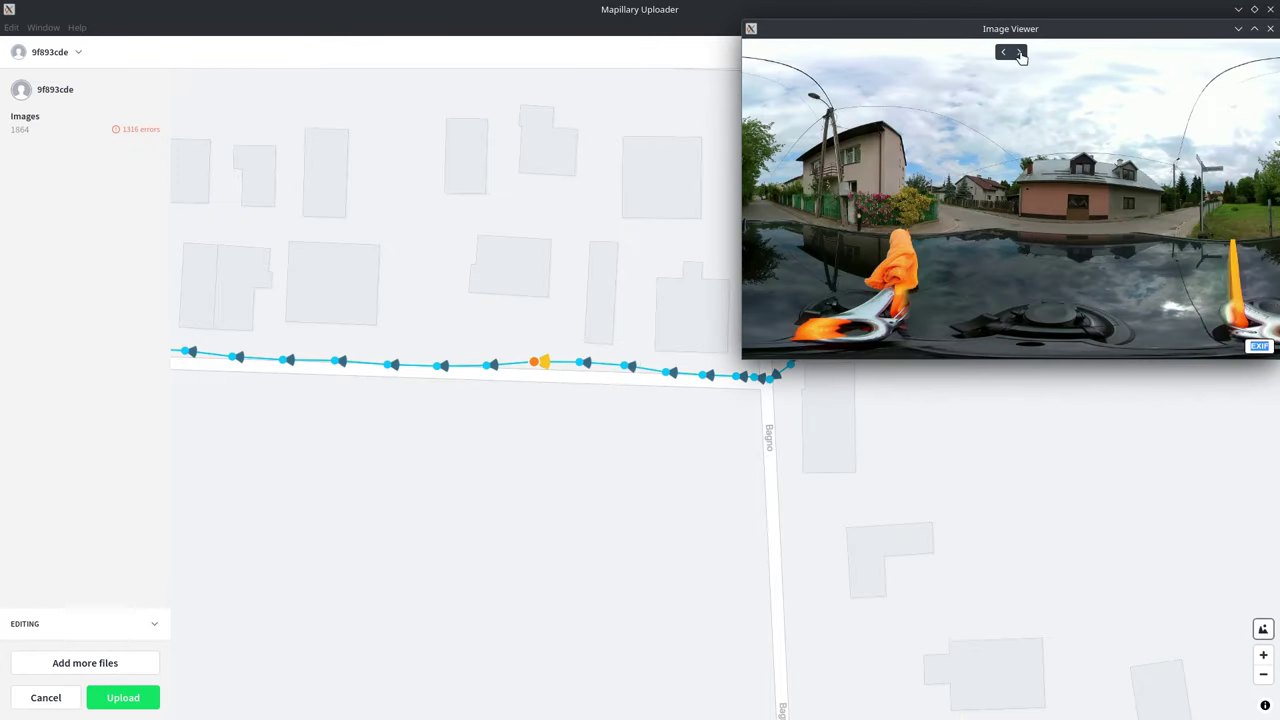
left_click(1003, 54)
left_click(1003, 54)
left_click(1004, 54)
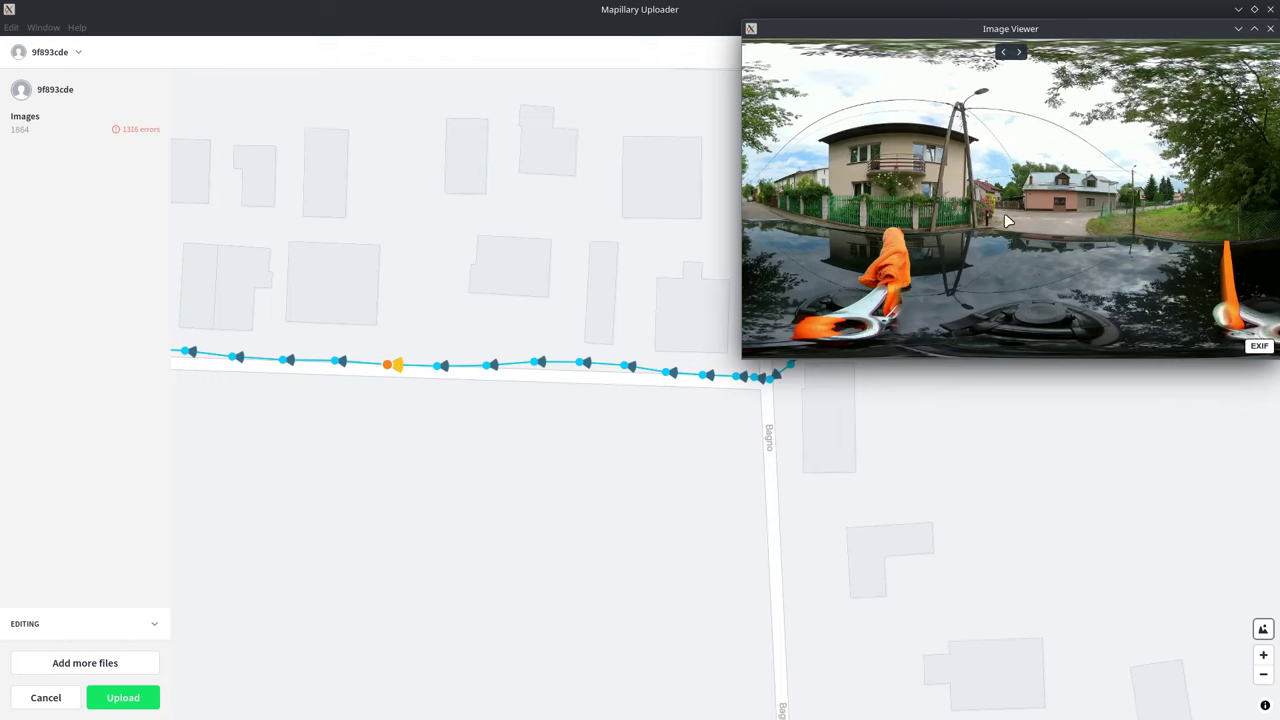
left_click_drag(751, 355, 555, 459)
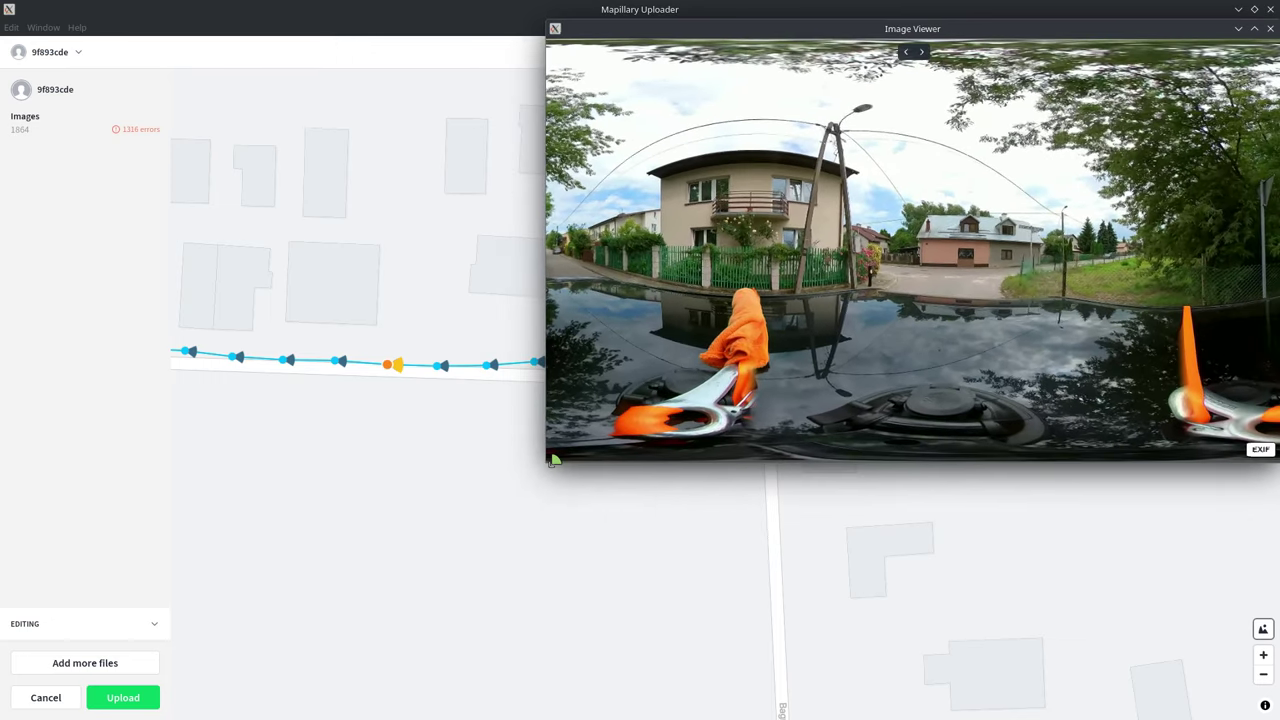
- Move the Image Viewer off the track and step through the images eastward back toward the Bagno junction
left_click_drag(940, 37, 1010, 448)
left_click(1013, 446)
left_click(1013, 446)
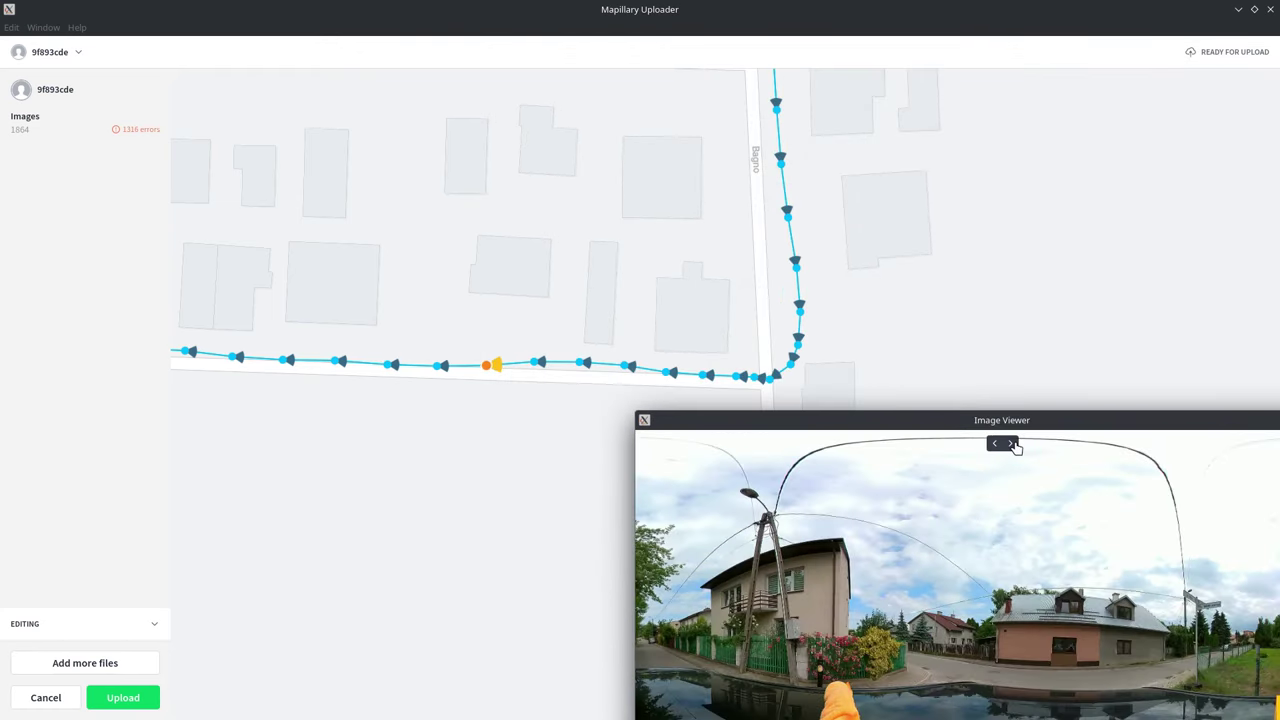
left_click(1014, 447)
left_click(1015, 448)
left_click(1013, 446)
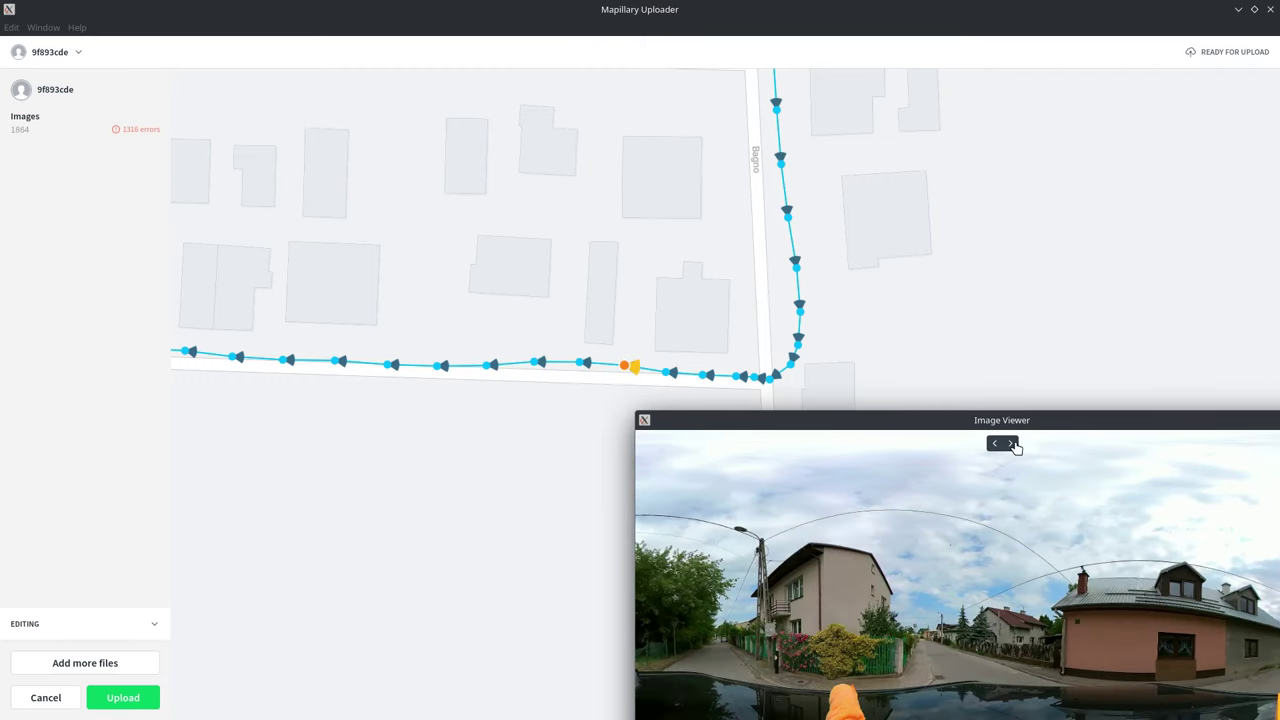
left_click(1013, 446)
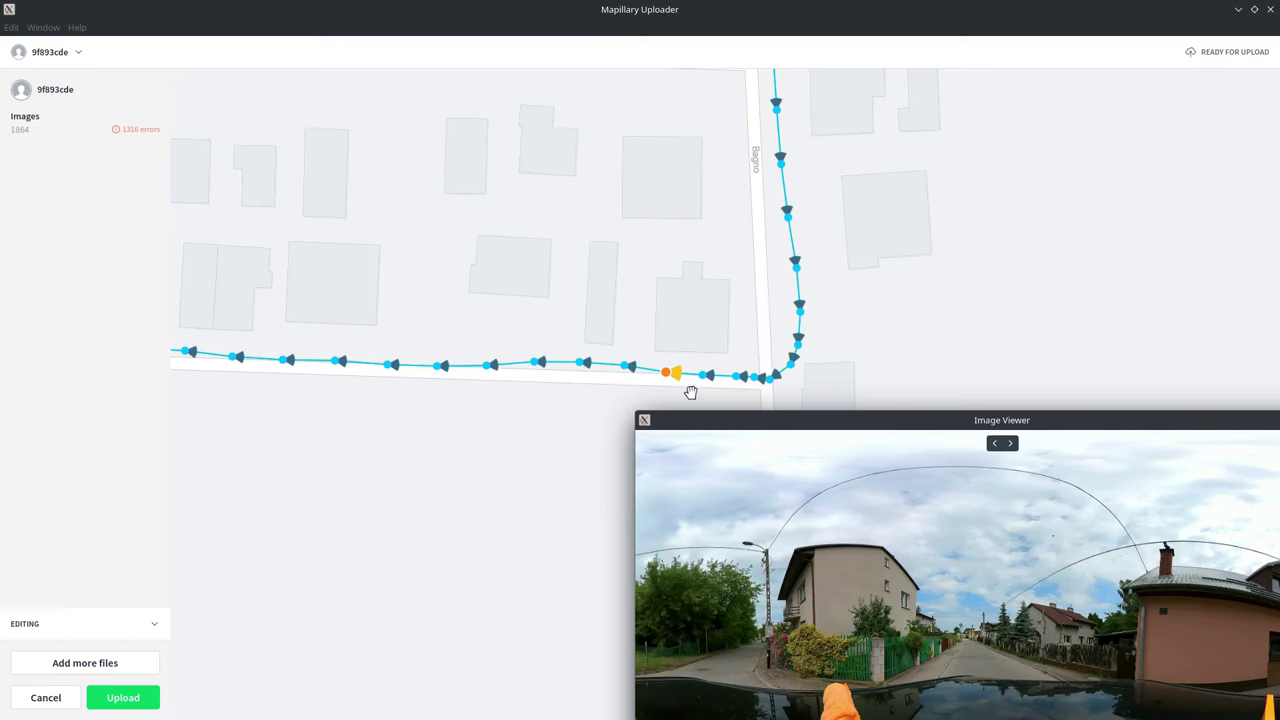
- Compare neighbouring images at the street corner, and move the Image Viewer aside to locate the current image on the map
left_click_drag(1055, 424, 995, 253)
left_click(936, 267)
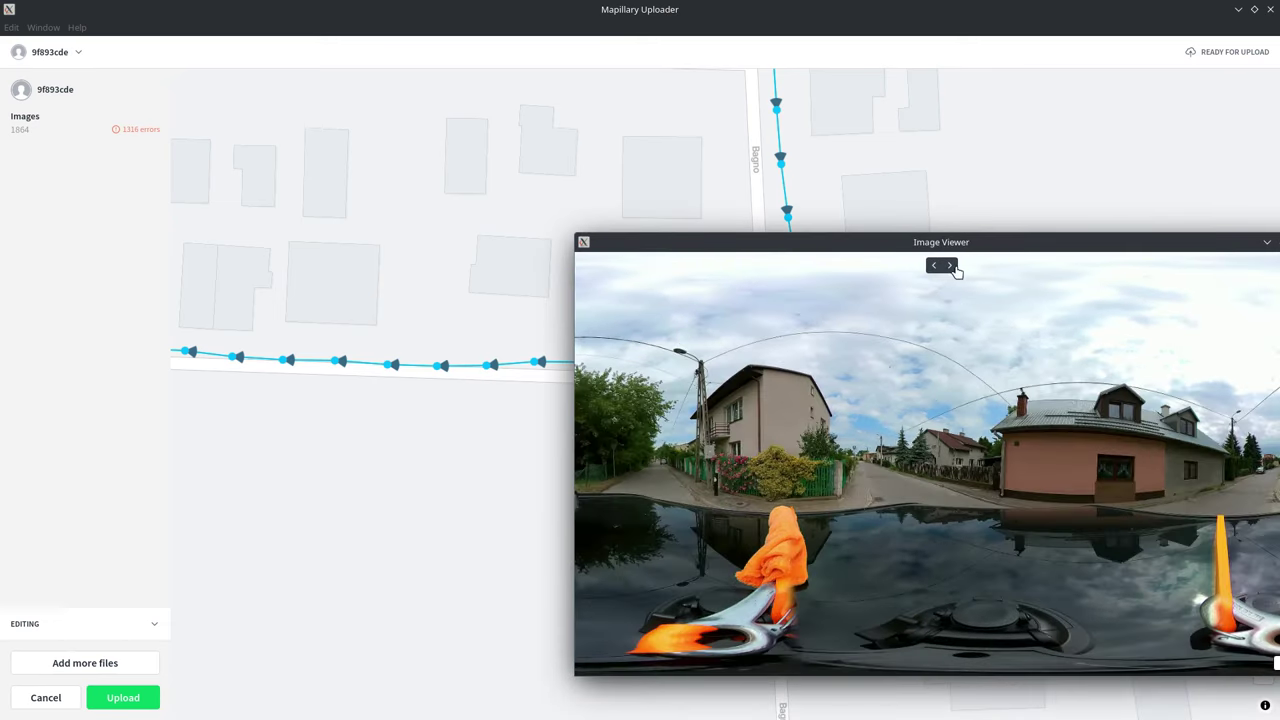
left_click(951, 266)
left_click(949, 267)
left_click(952, 267)
left_click_drag(947, 247, 1279, 250)
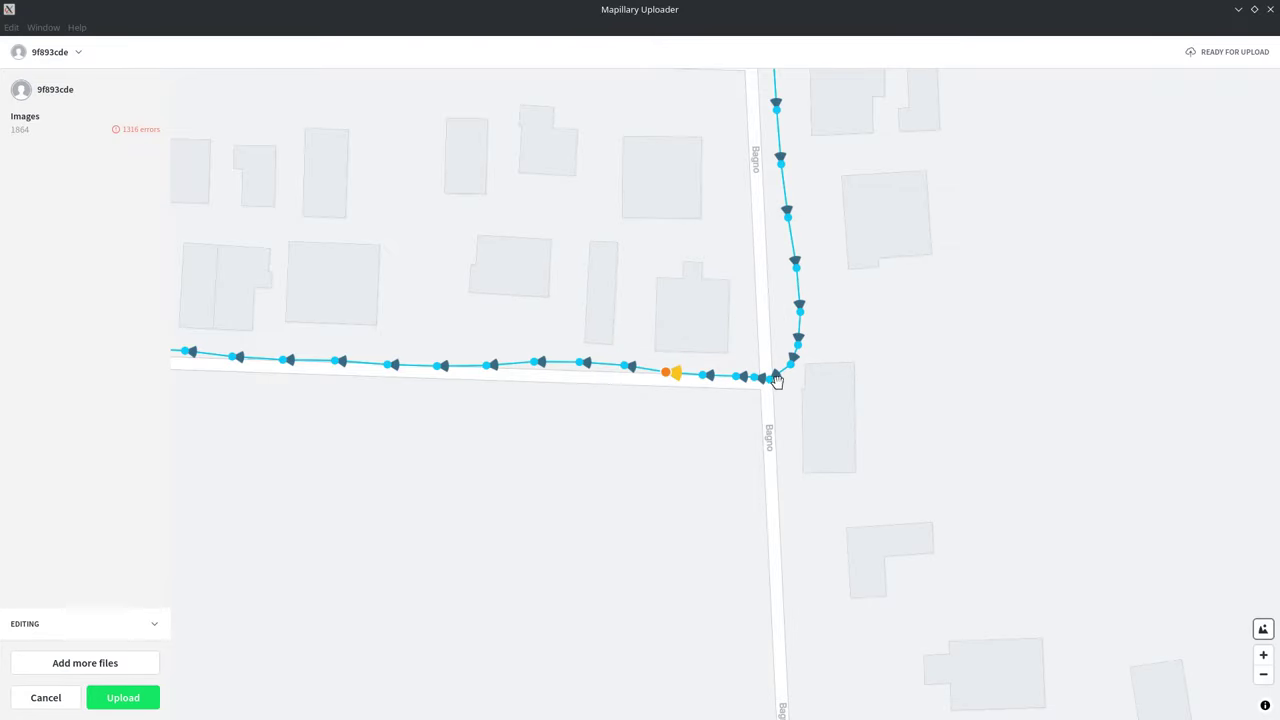
- Display the current image's EXIF data and check its capture time
scroll(771, 381, "up", 2)
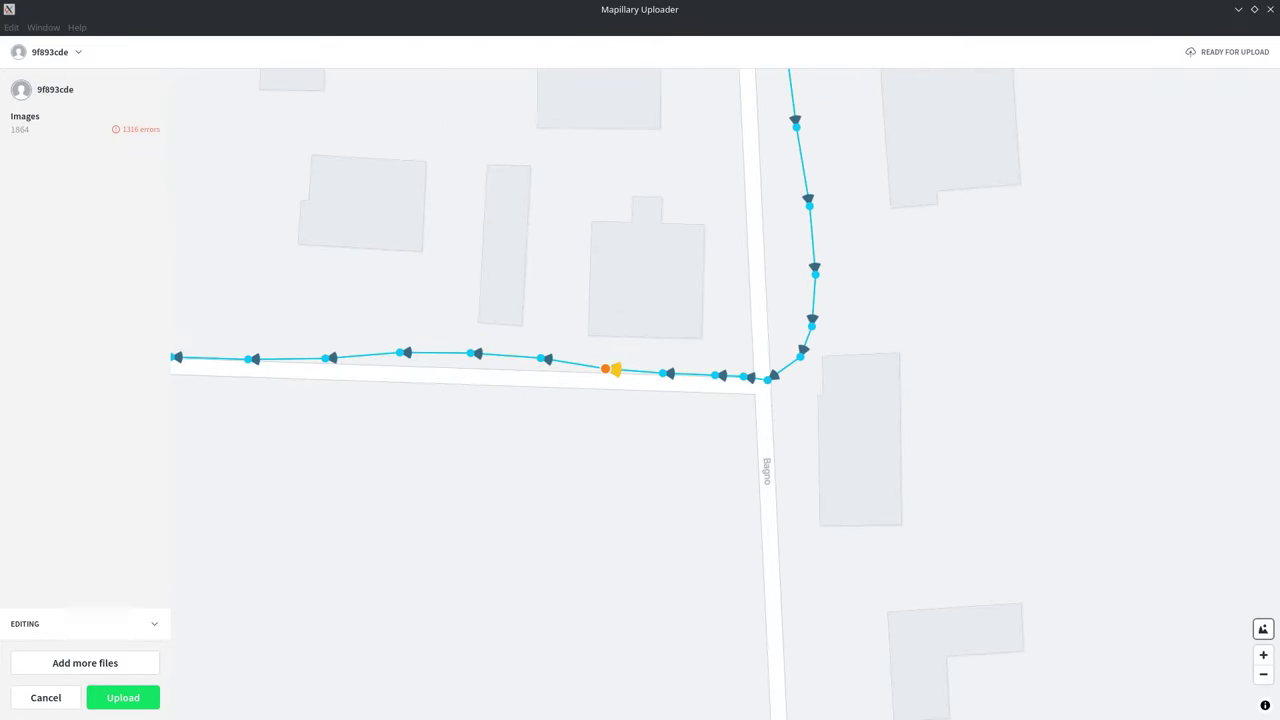
left_click_drag(1279, 225, 581, 216)
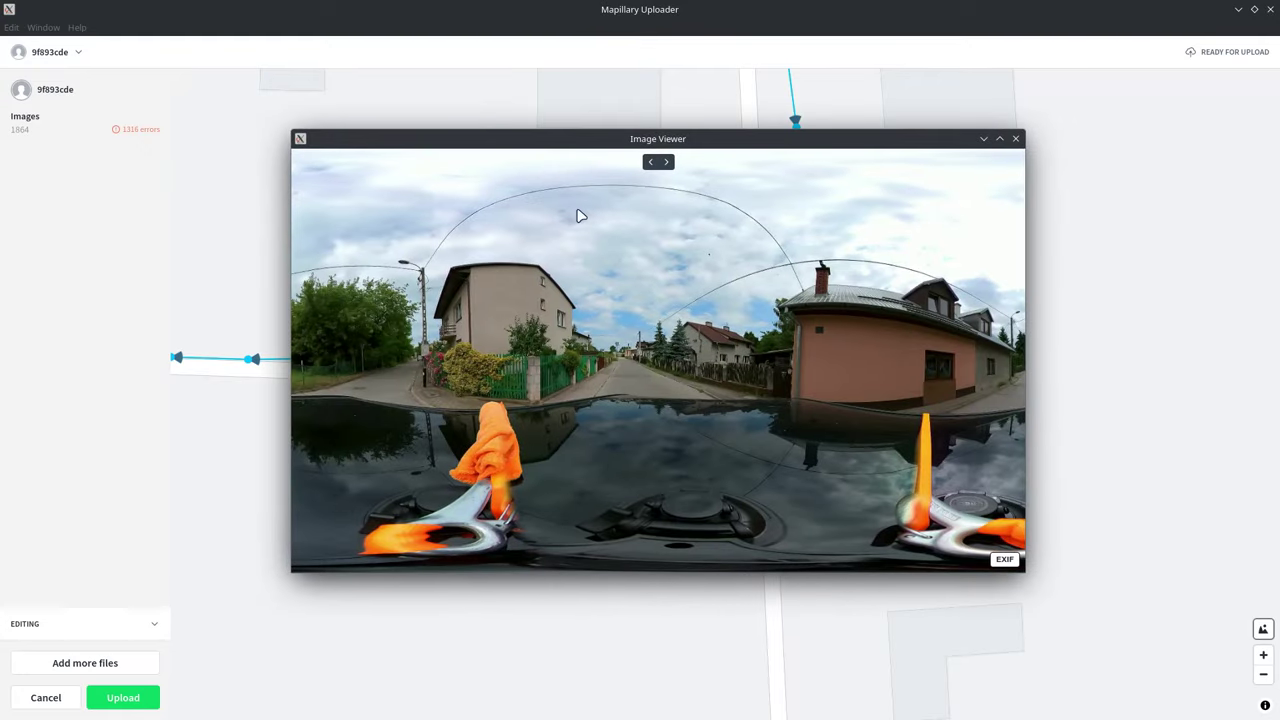
left_click(1006, 559)
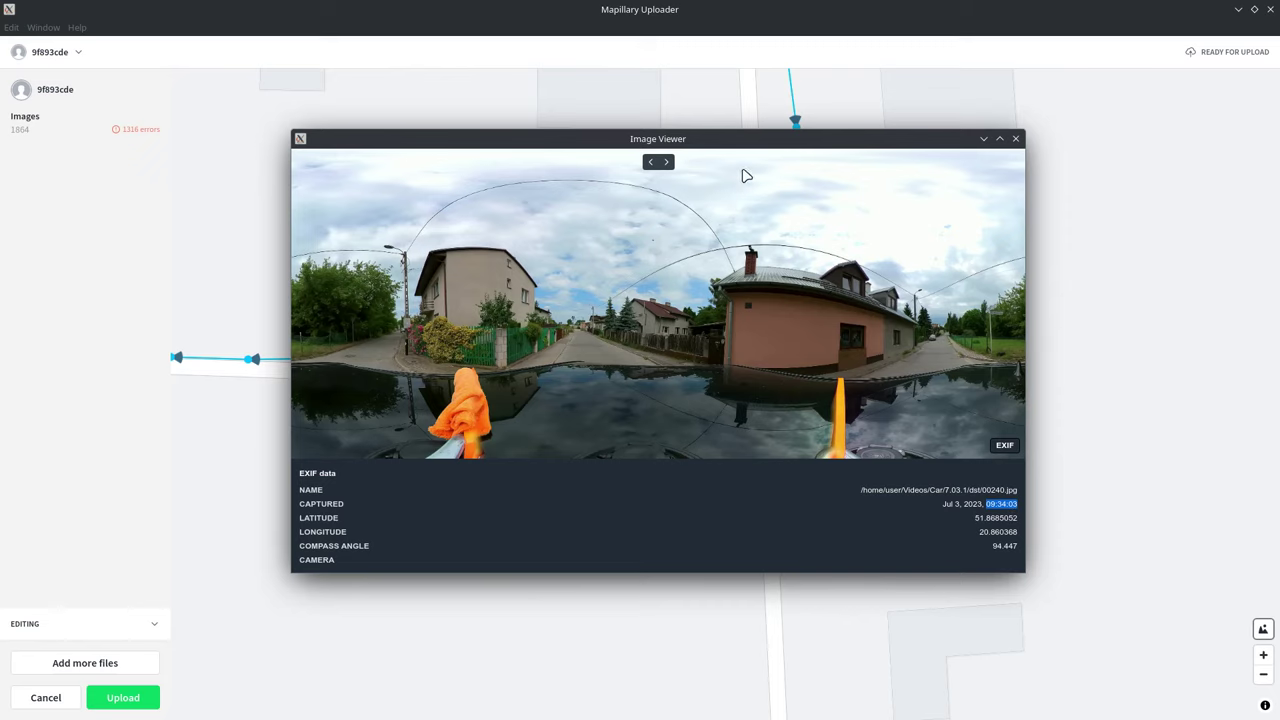
- Step between neighbouring corner images with their EXIF data shown, and compare the matching view's map point with the Bagno junction
left_click_drag(734, 144, 829, 194)
left_click(896, 216)
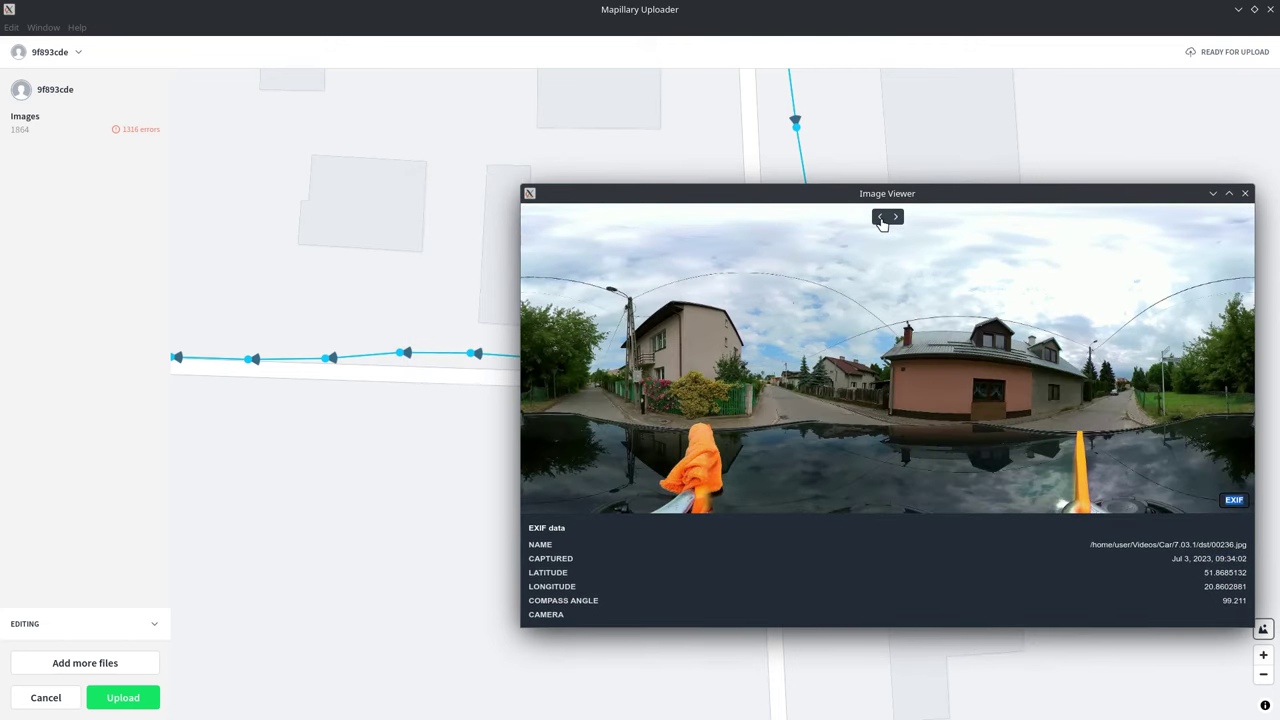
left_click(896, 217)
left_click(896, 217)
left_click(896, 217)
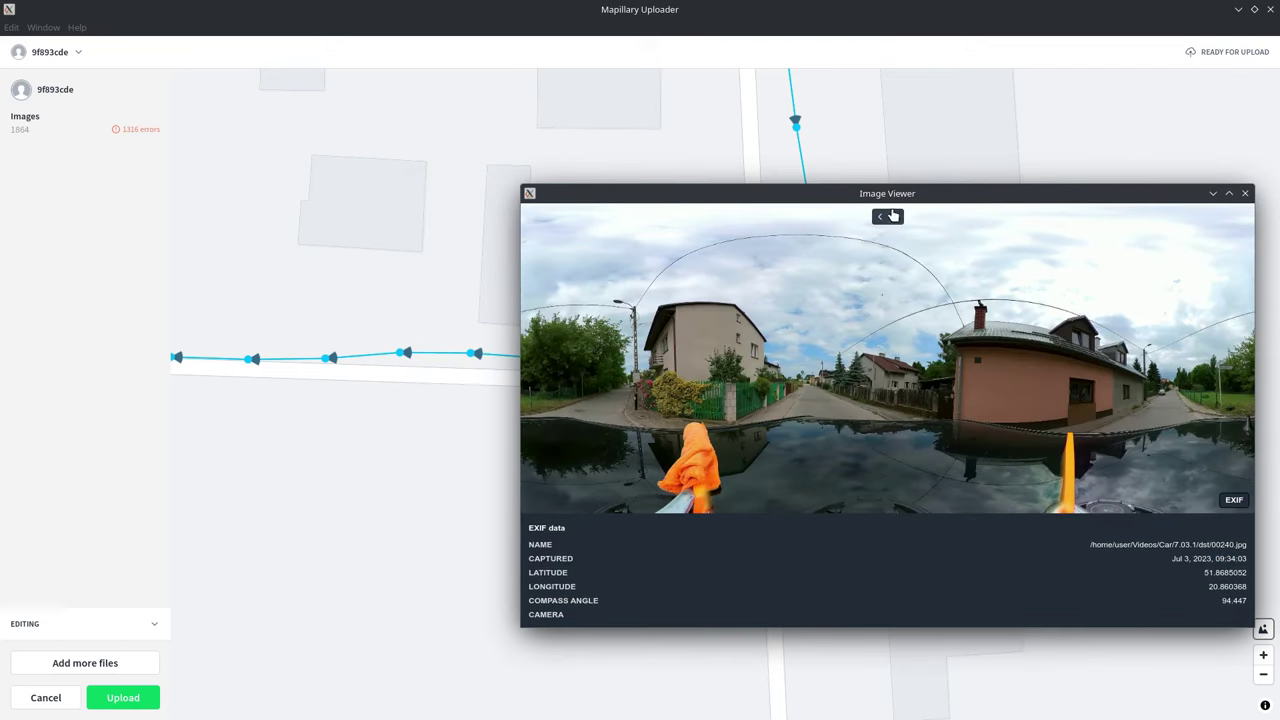
left_click_drag(1107, 193, 1202, 190)
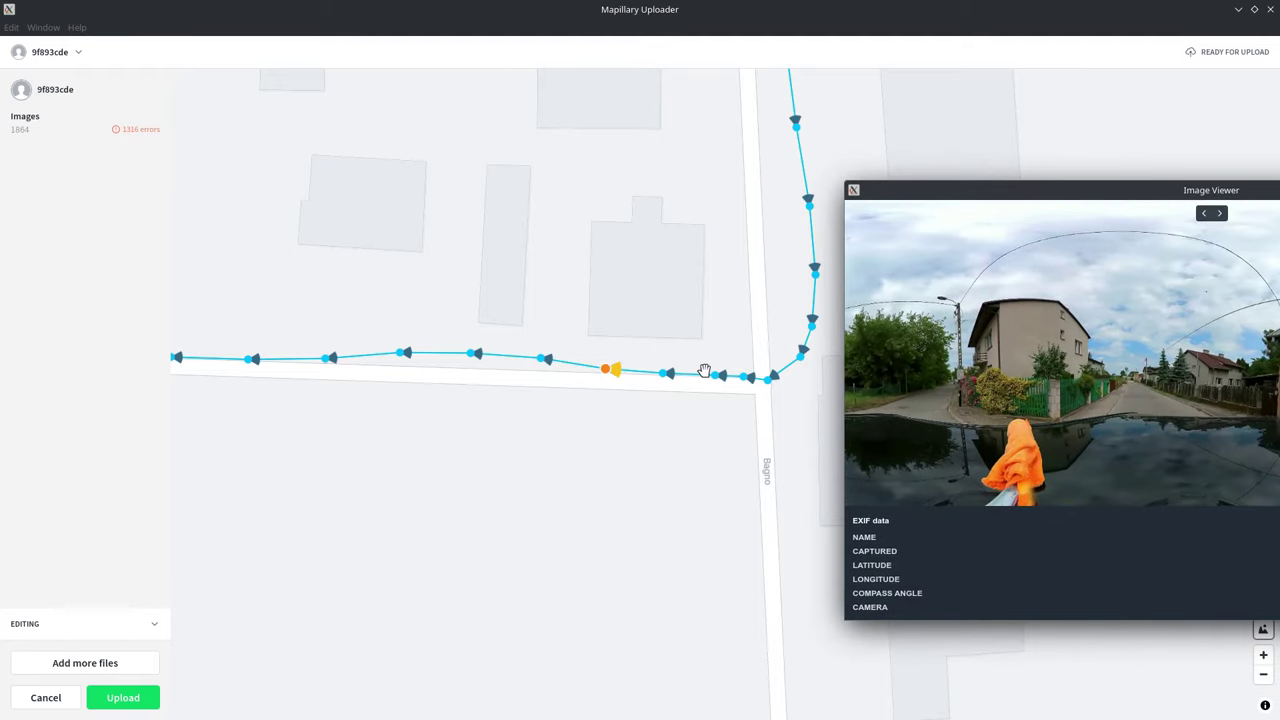
- Open the image plotted at the Bagno junction, check its EXIF capture time, and close the Image Viewer
left_click_drag(1102, 190, 613, 177)
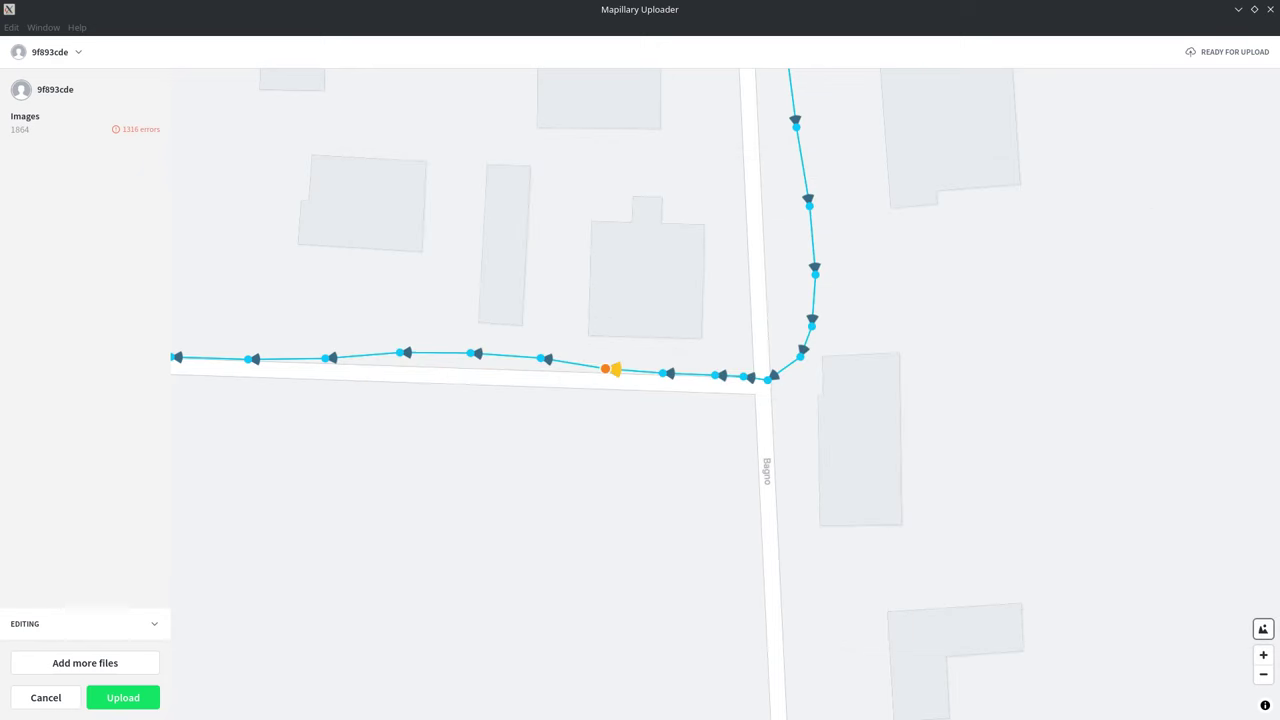
left_click(769, 384)
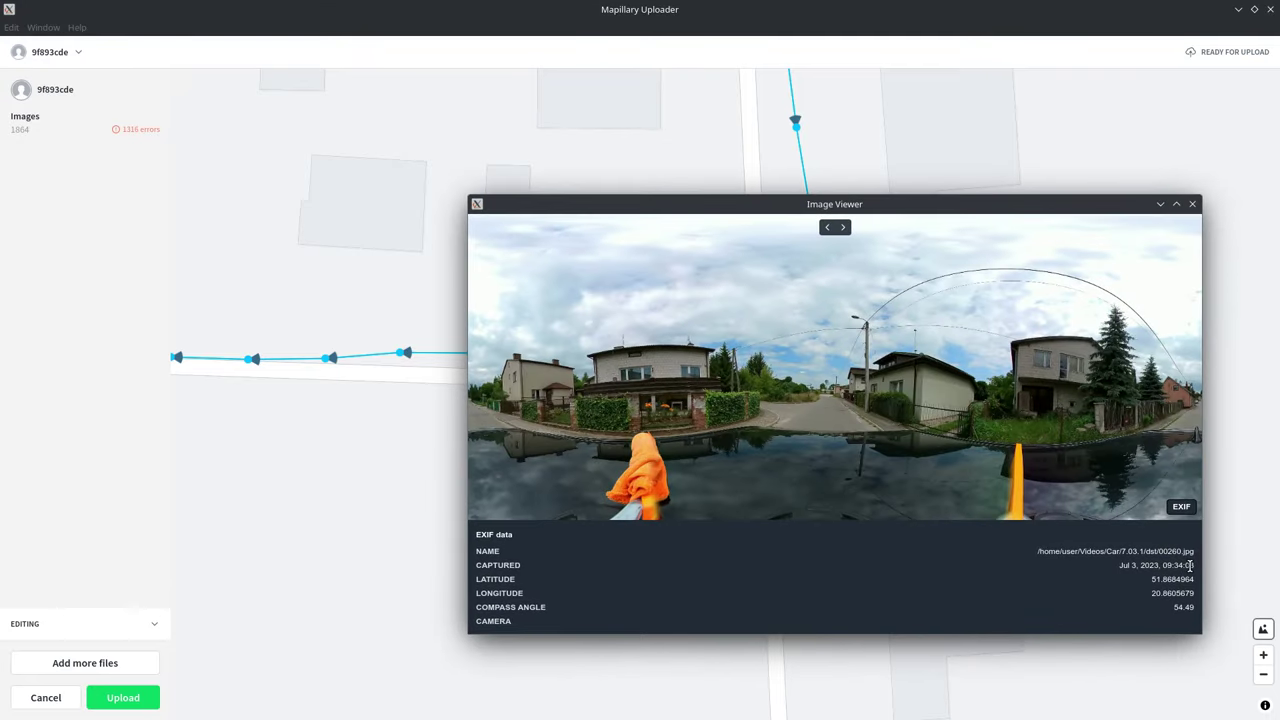
left_click_drag(1186, 566, 1200, 571)
left_click(1193, 566)
left_click_drag(831, 205, 837, 206)
left_click(1198, 205)
- Reopen the image at the Bagno junction and one slightly west of it to compare their capture times
scroll(904, 406, "down", 6)
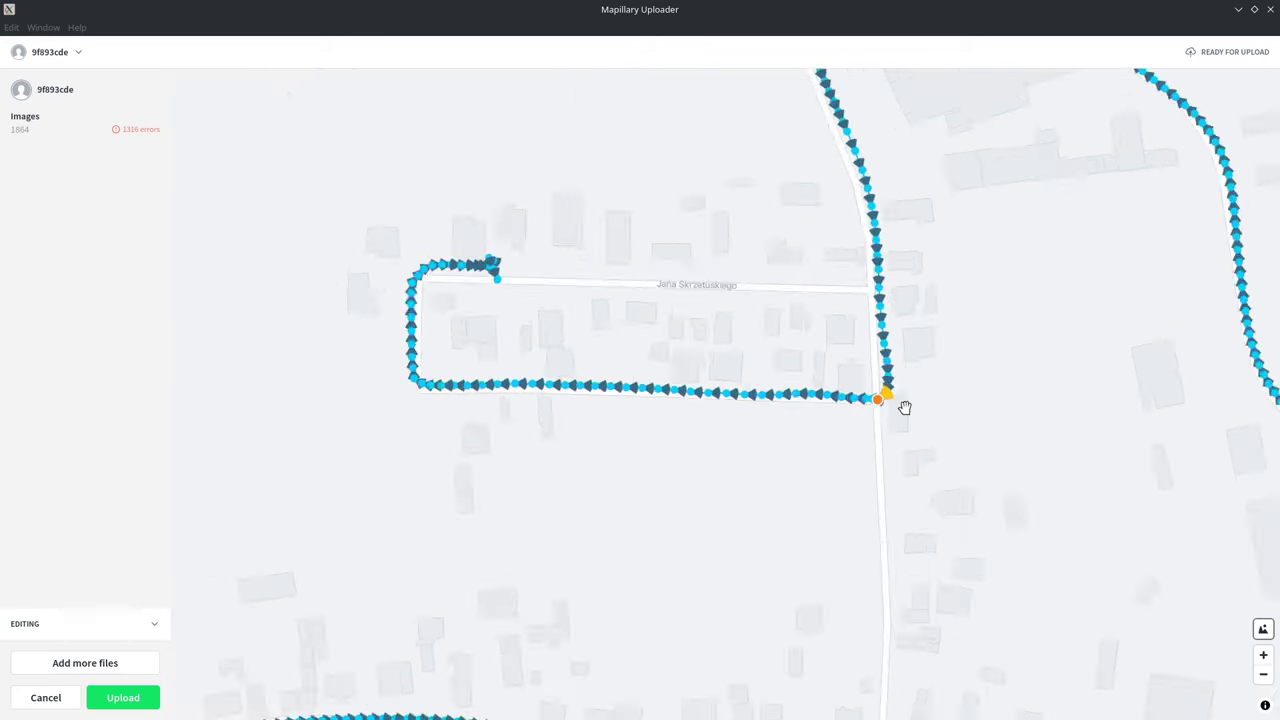
scroll(910, 404, "up", 2)
left_click(862, 398)
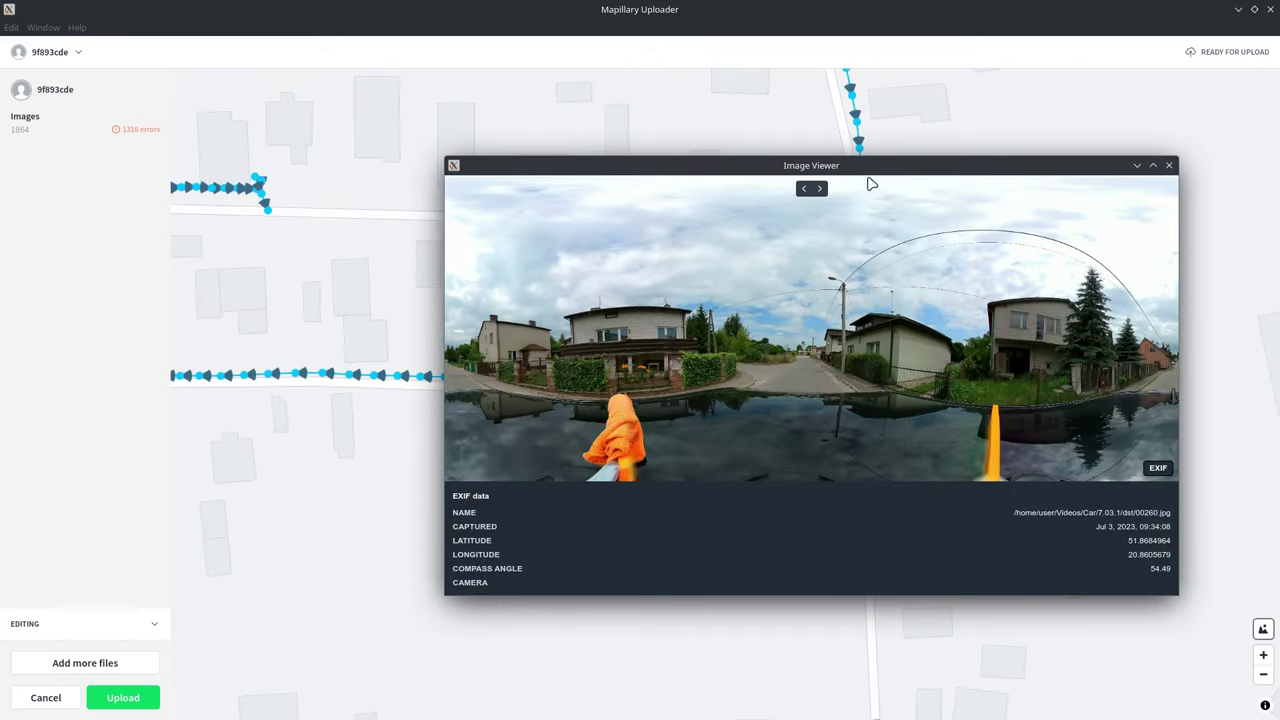
left_click_drag(859, 166, 1279, 184)
left_click(786, 390)
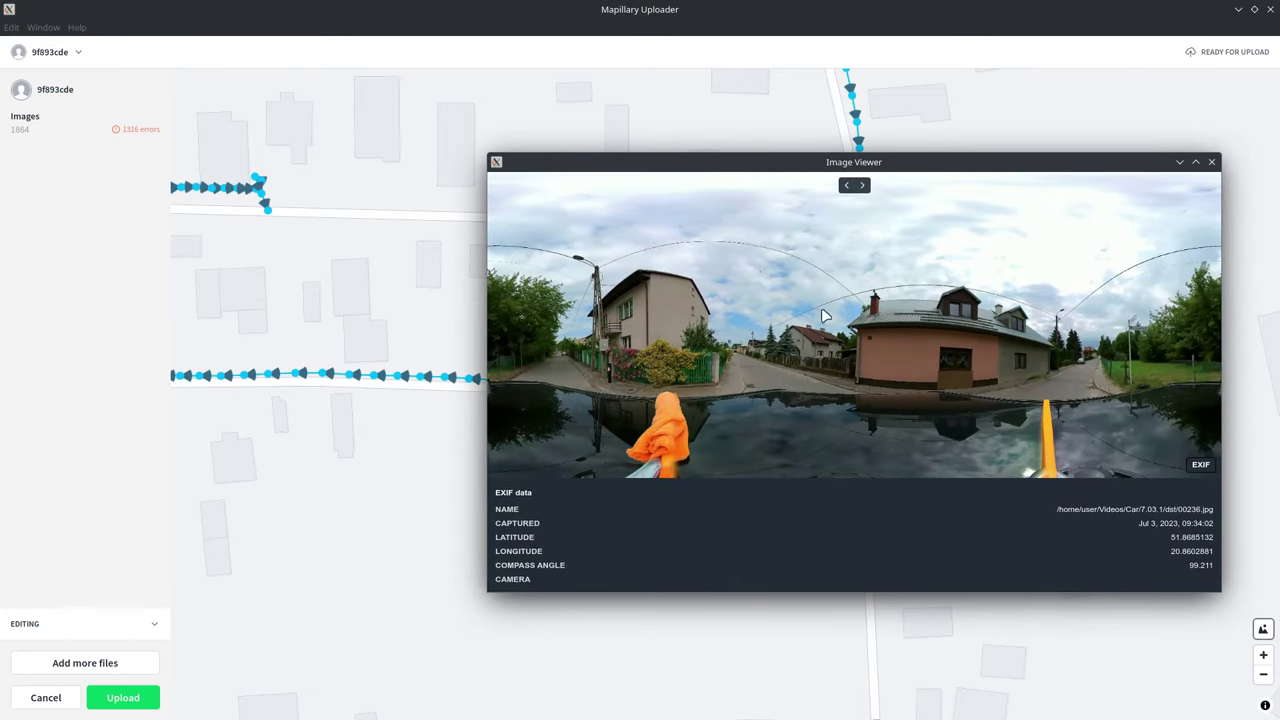
- Switch to the python session in Konsole, rewrite the EXIF data with a time offset of 60:9, and clear the windows off the map
key("alt+Tab")
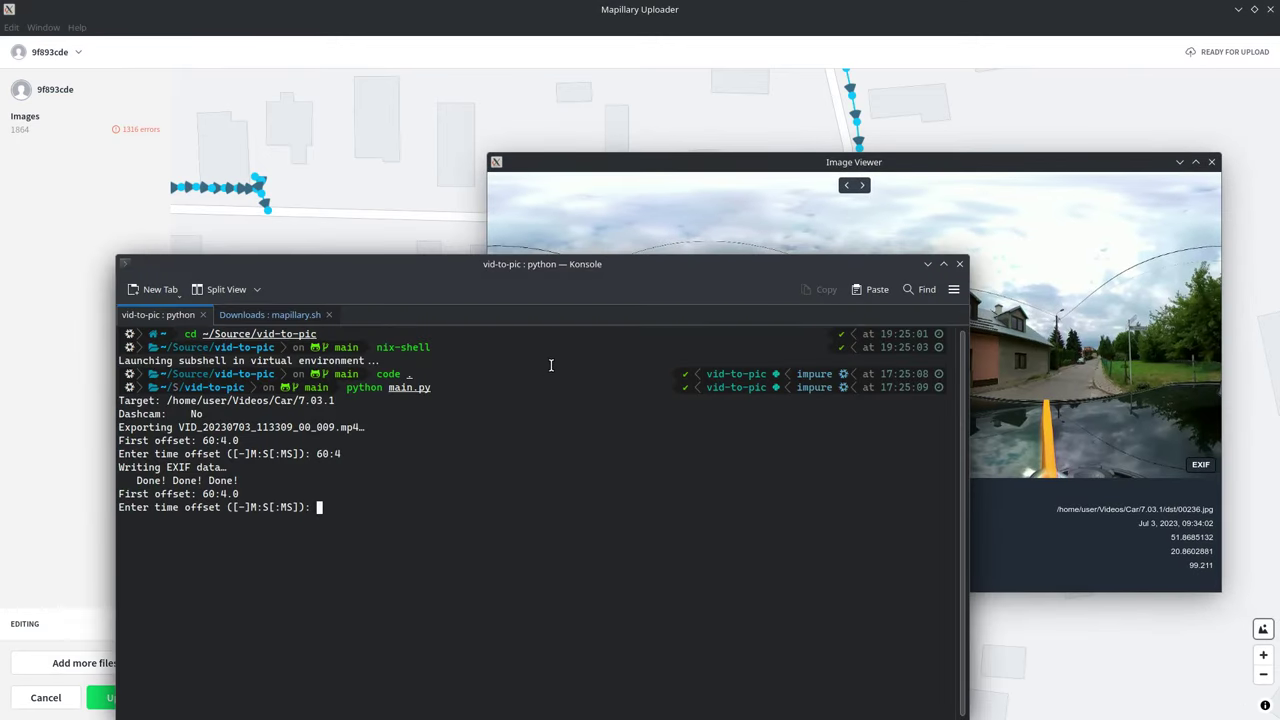
type("60:9")
left_click(1211, 161)
left_click_drag(698, 263, 850, 237)
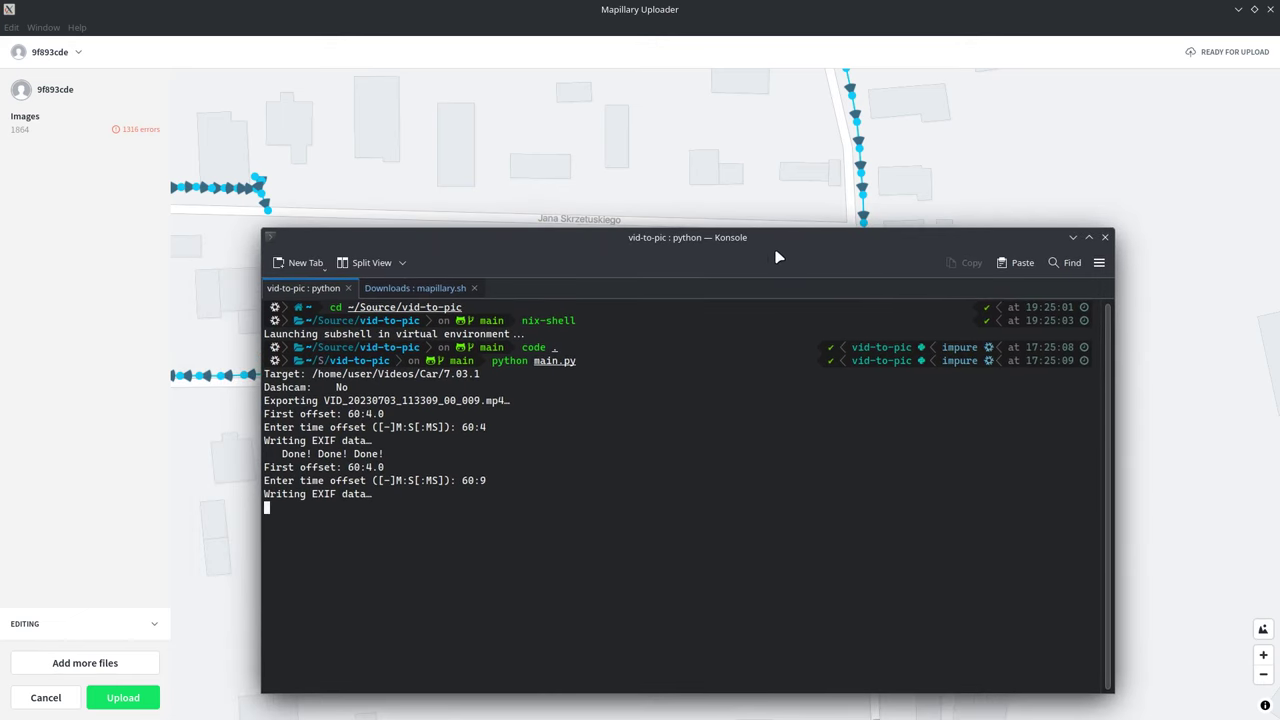
left_click_drag(778, 258, 1279, 160)
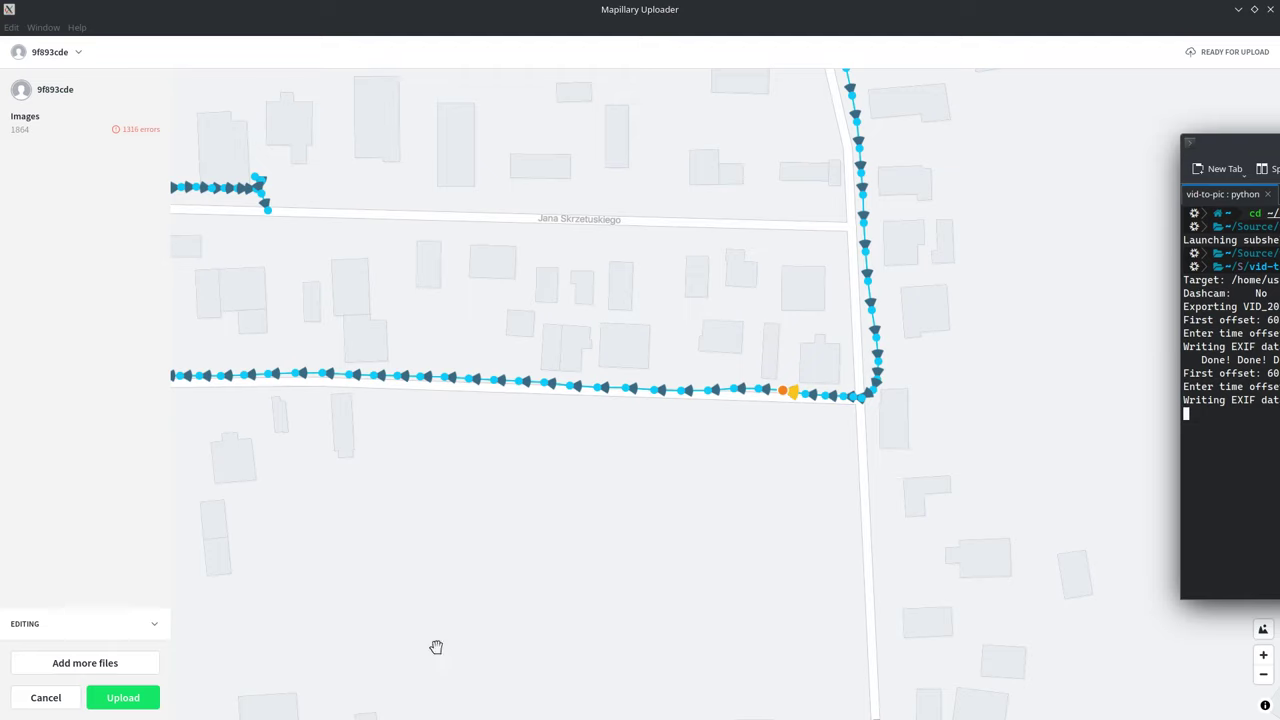
- Open the editing options in Mapillary Uploader and interpolate the directions of the loaded images
left_click(35, 628)
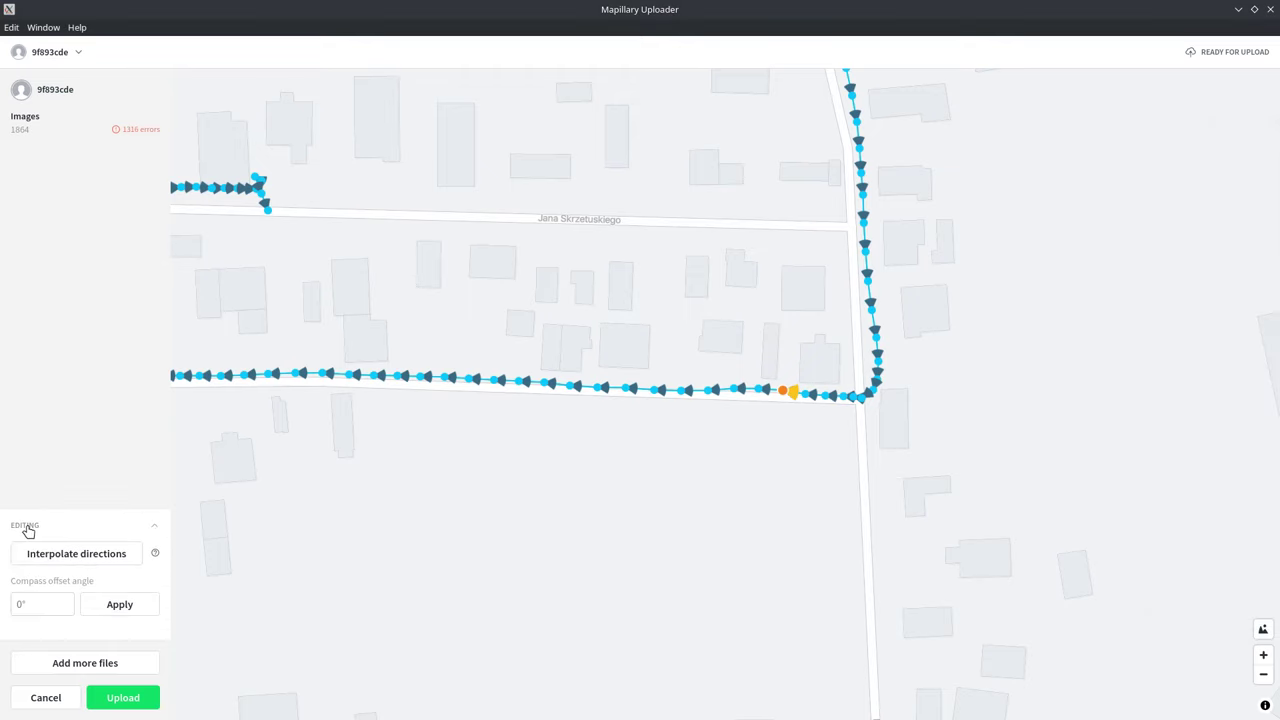
left_click_drag(1279, 185, 686, 200)
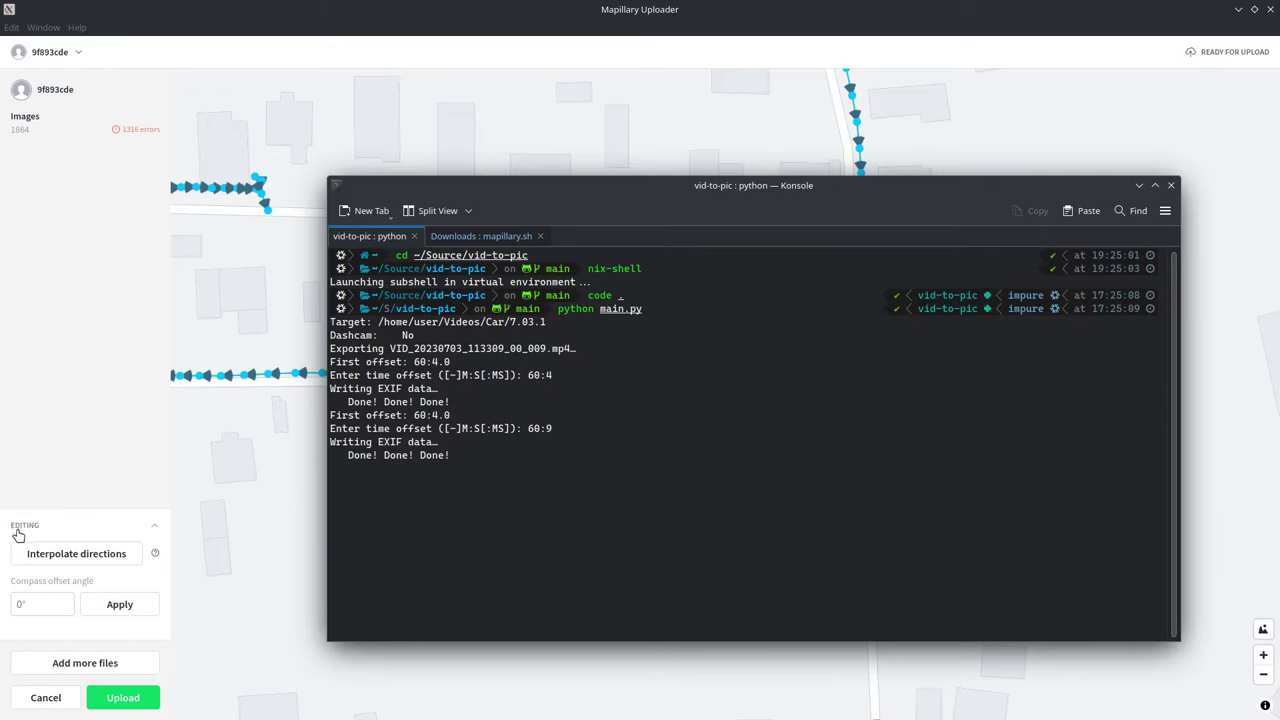
left_click(55, 560)
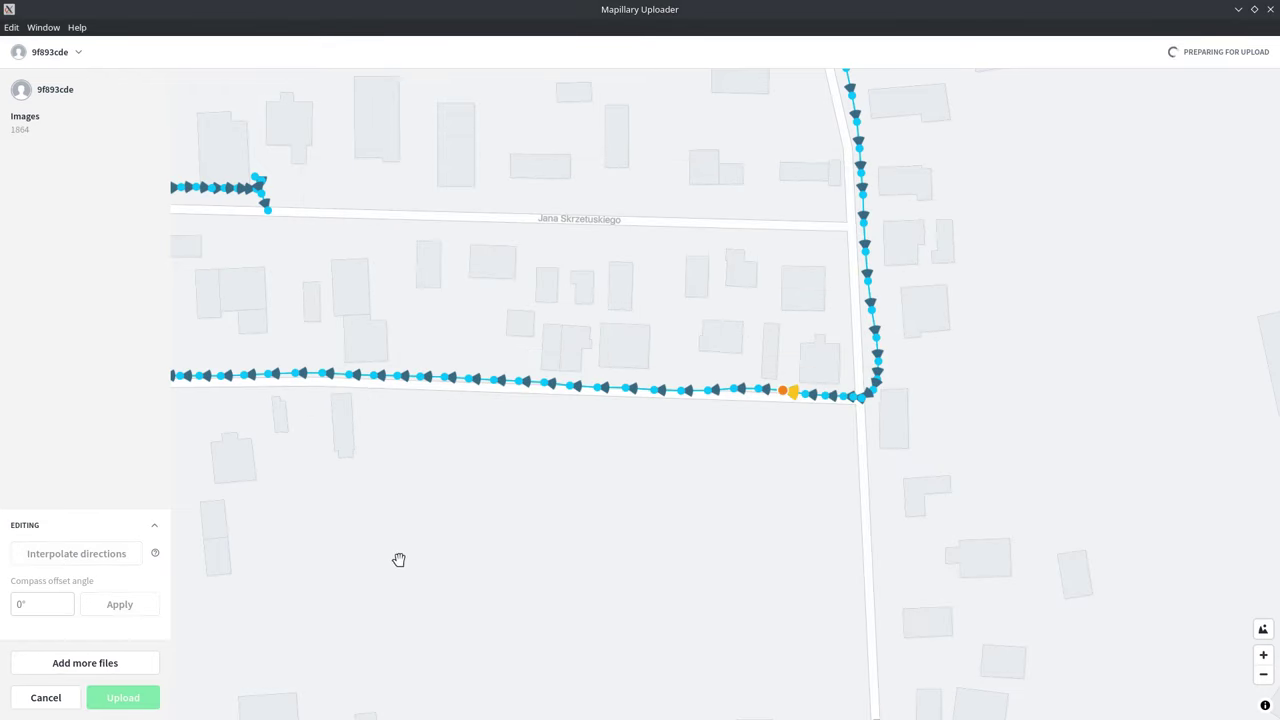